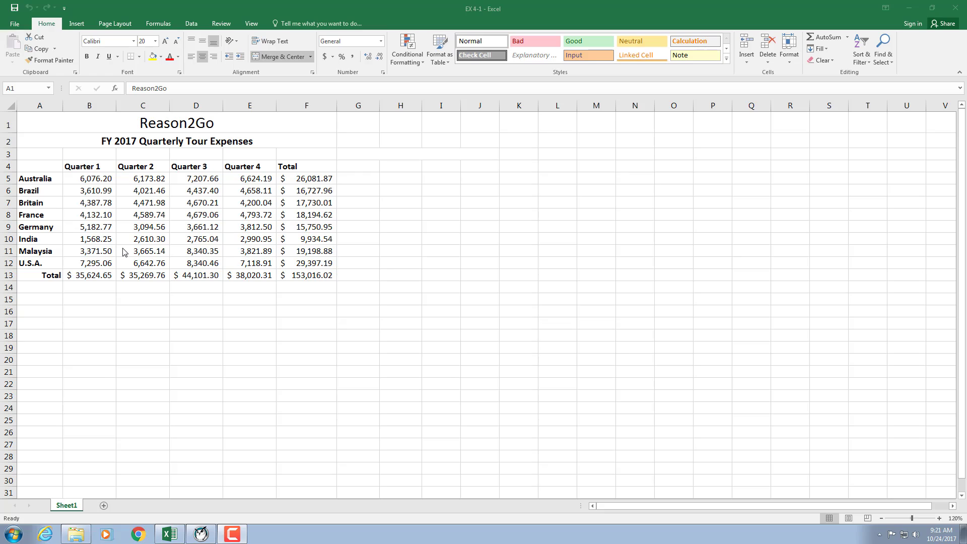
Step: Select the full expense table A4:F13 and preview the recommended charts without inserting one
left_click(22, 166)
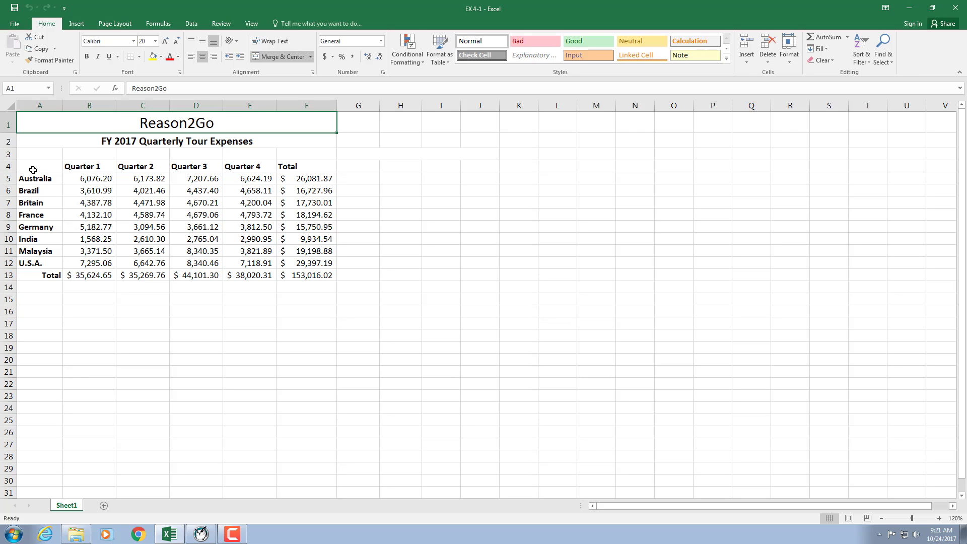
left_click_drag(32, 170, 318, 275)
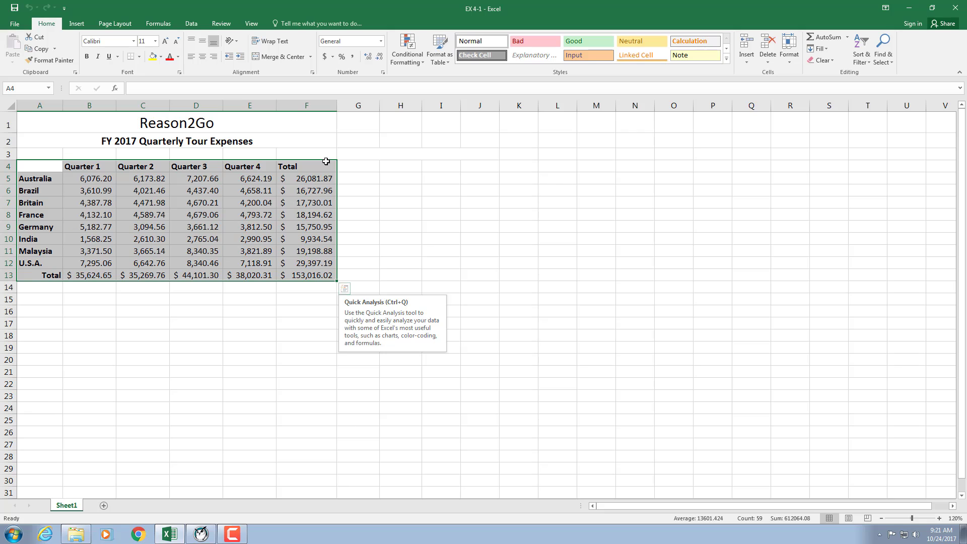
left_click(76, 23)
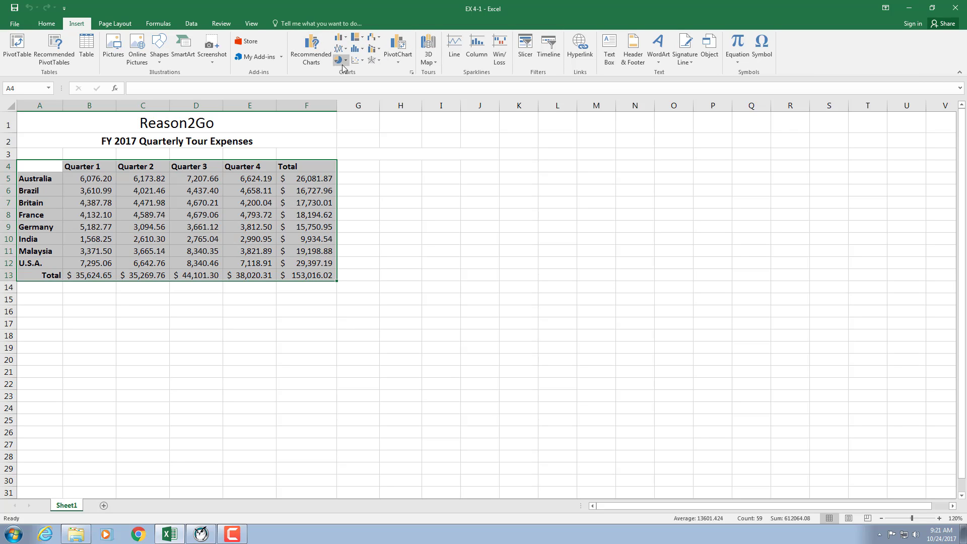
left_click(311, 49)
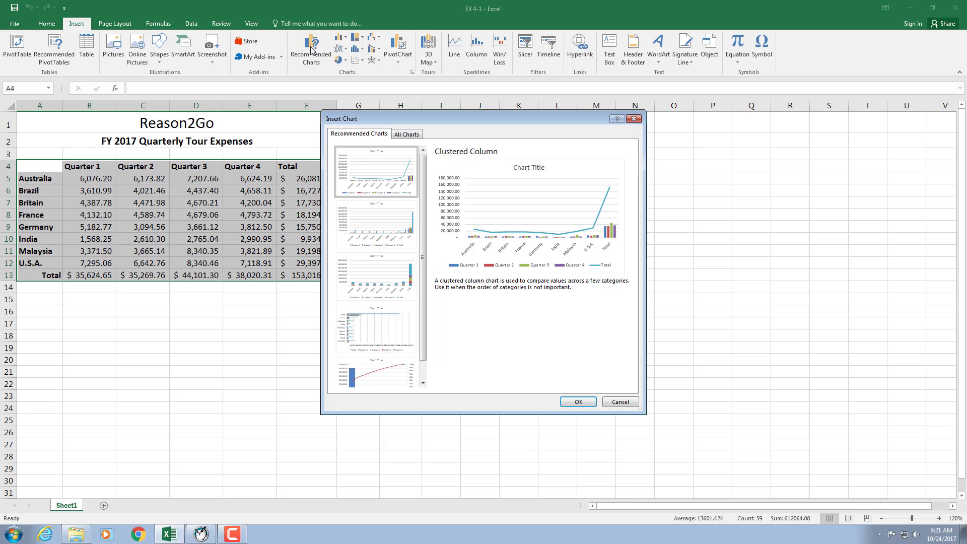
left_click(634, 118)
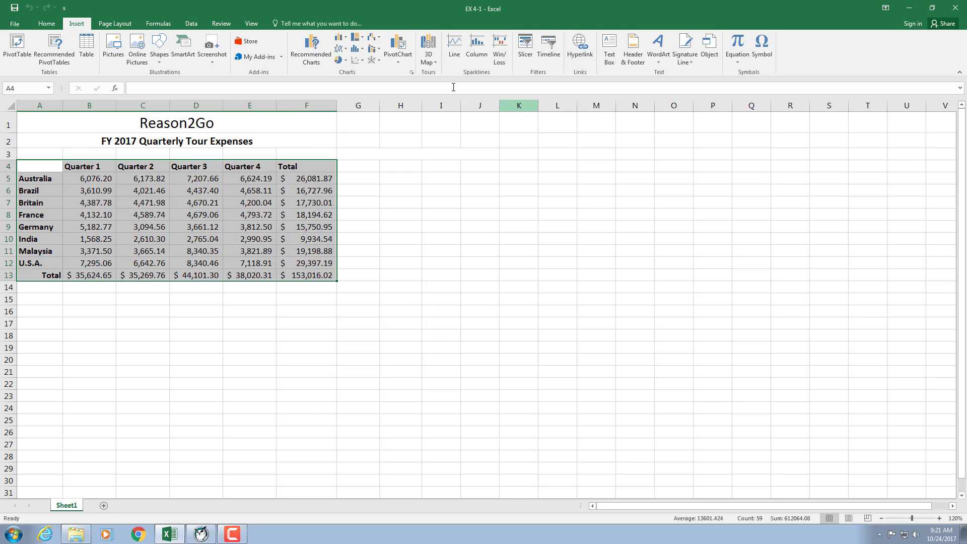
Step: Insert a 2-D clustered column chart of the whole table A4:F13, undo it, and deselect the table
left_click(340, 40)
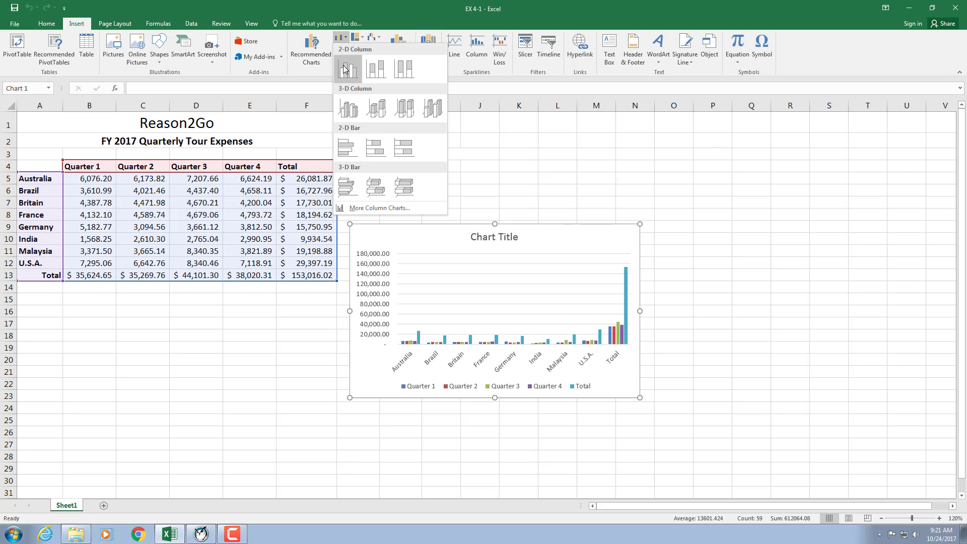
left_click(344, 68)
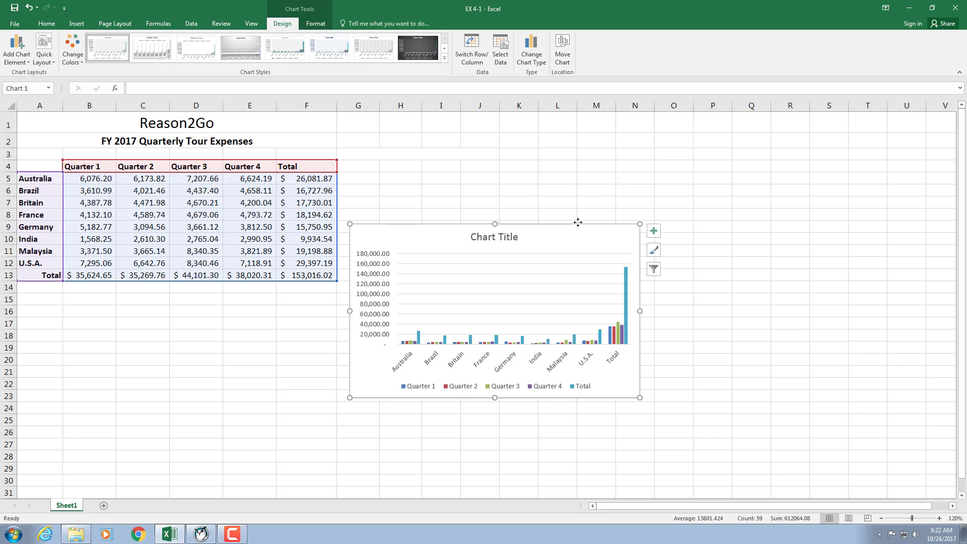
key("ctrl+z")
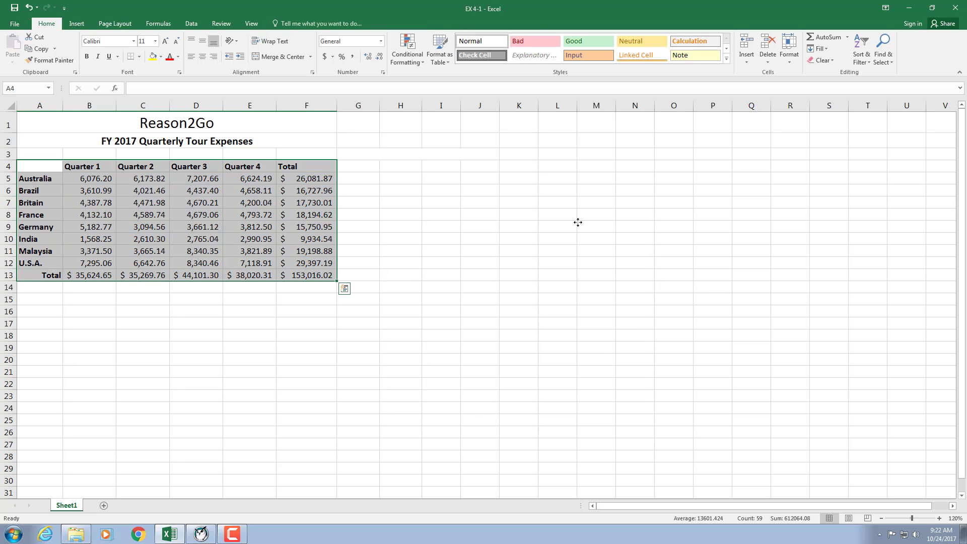
left_click(664, 231)
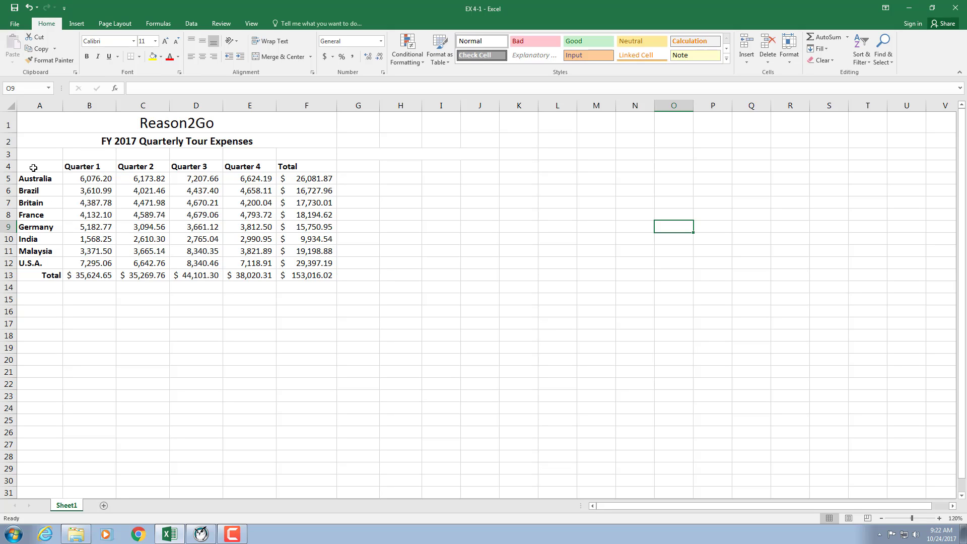
Step: Insert a 2-D clustered column chart from the country names and Quarter 1 expenses in A4:B12
left_click_drag(34, 168, 90, 264)
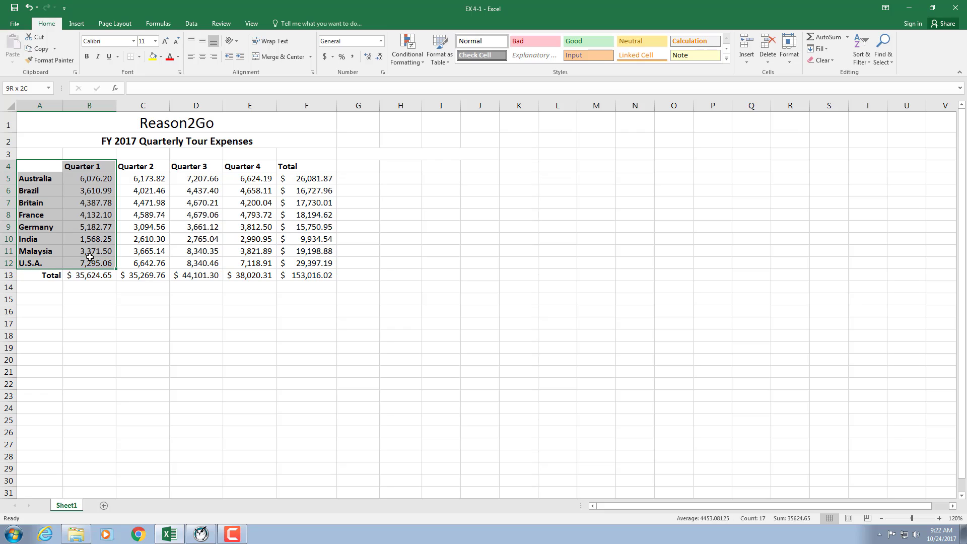
left_click(81, 25)
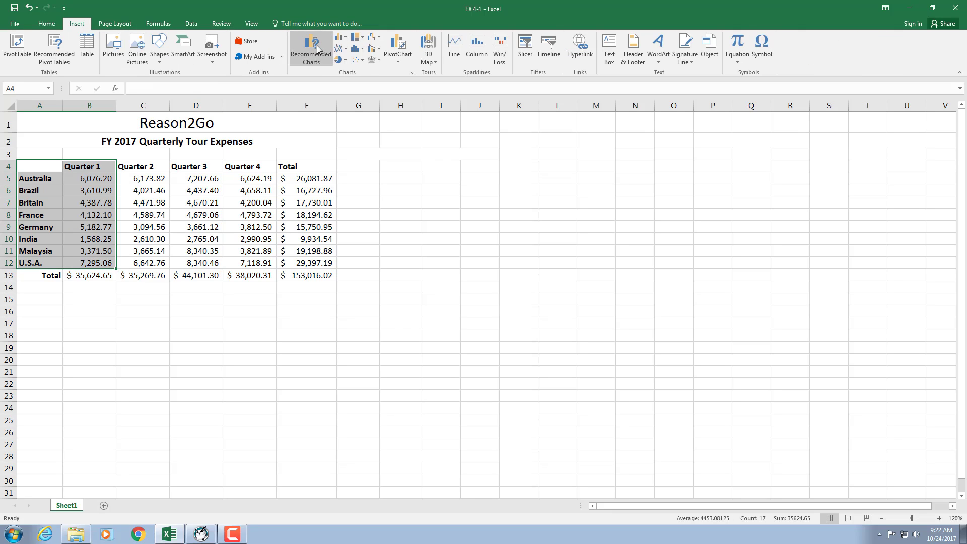
left_click(339, 39)
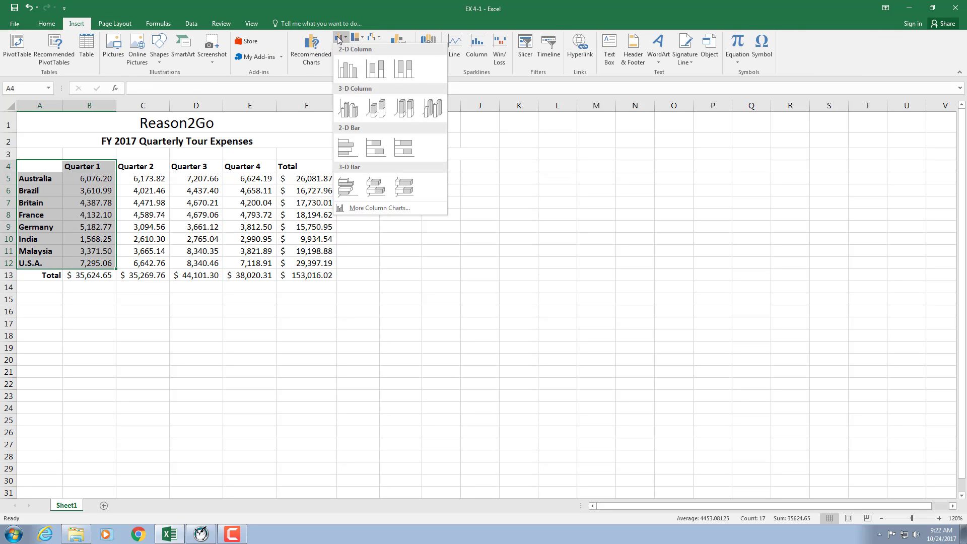
left_click(348, 69)
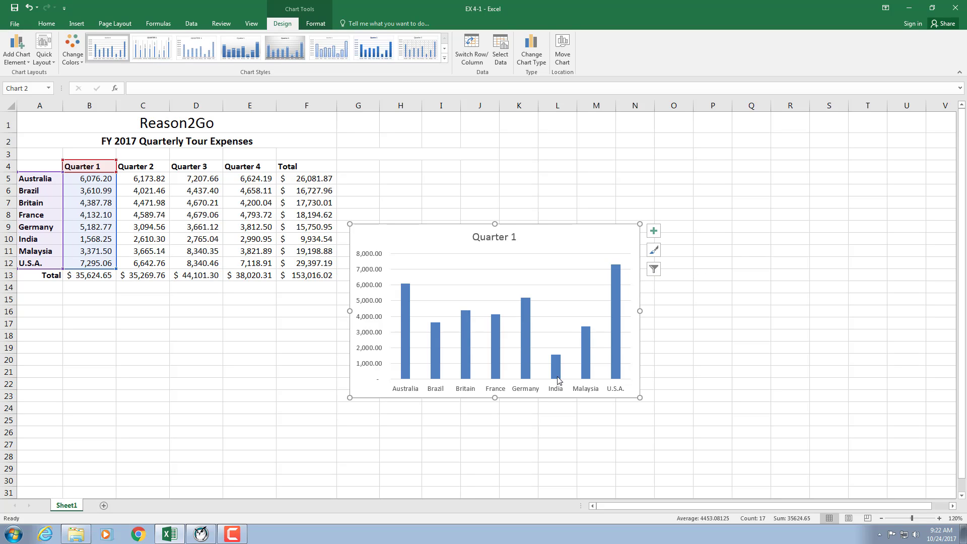
Step: Delete the Quarter 1 column chart and select an empty cell below the table
mouse_move(557, 379)
key("Delete")
left_click(240, 372)
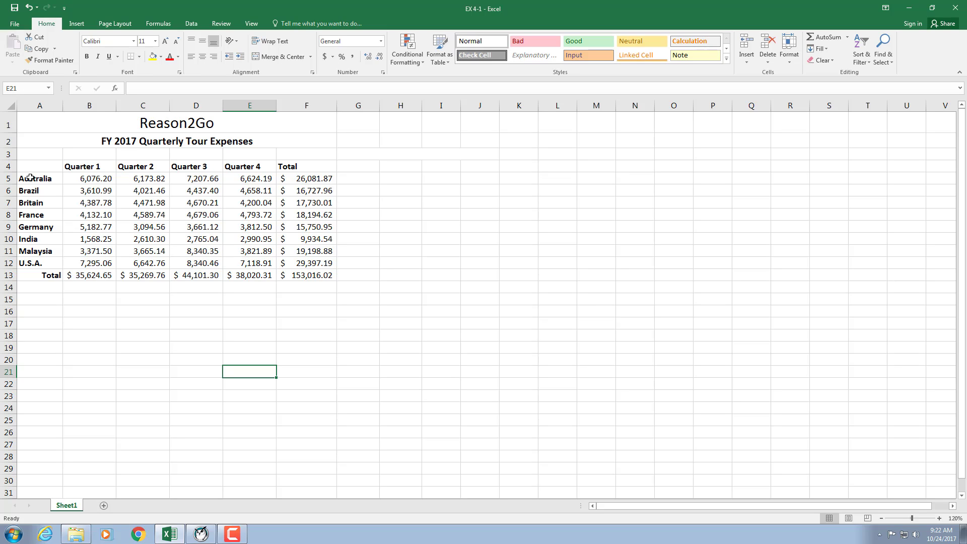
Step: Select the country names A5:A12 together with the totals F5:F12 and view the column chart types without inserting one
left_click_drag(30, 177, 35, 261)
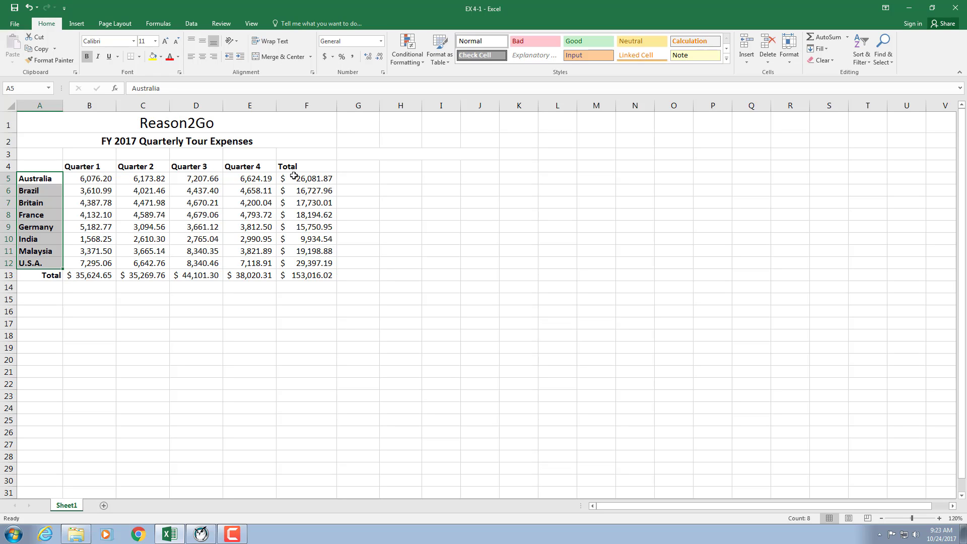
left_click_drag(295, 176, 307, 258)
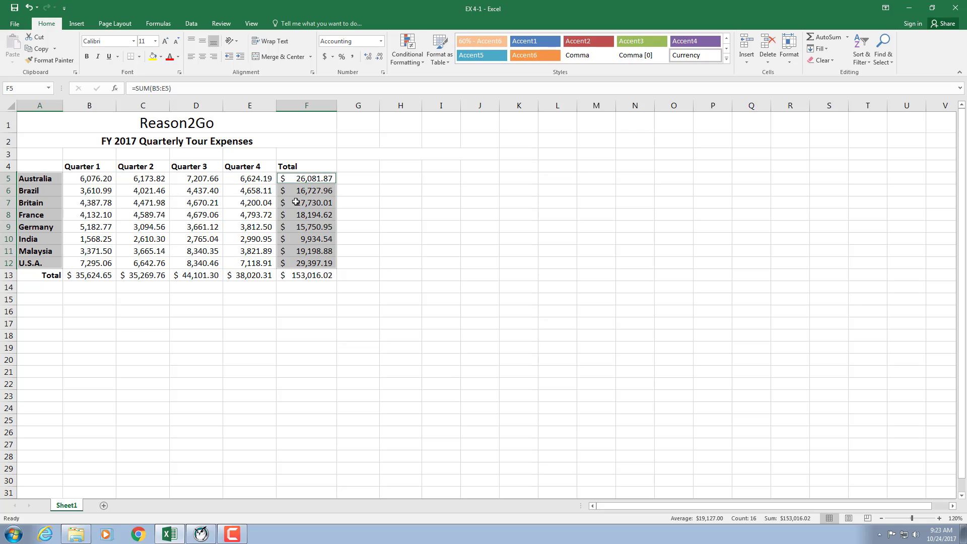
left_click(76, 26)
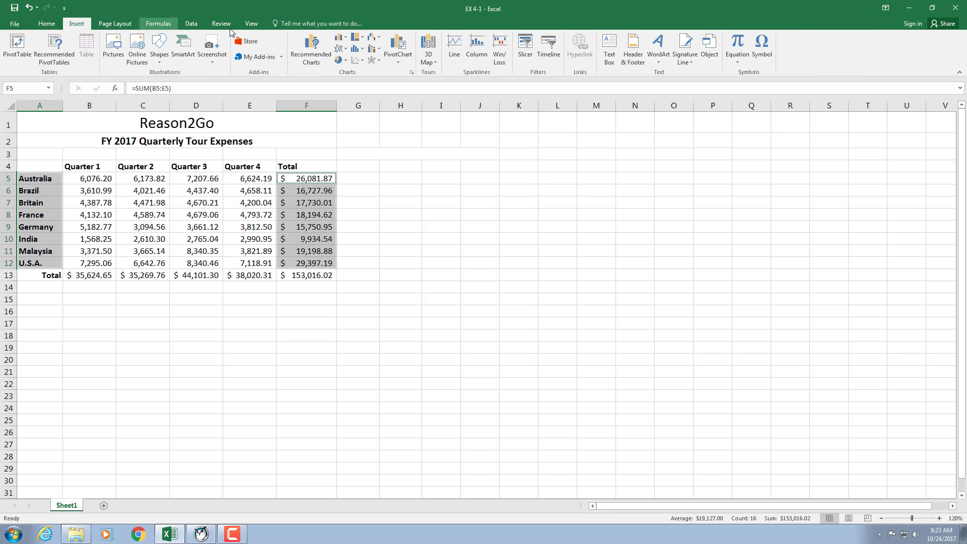
left_click(339, 38)
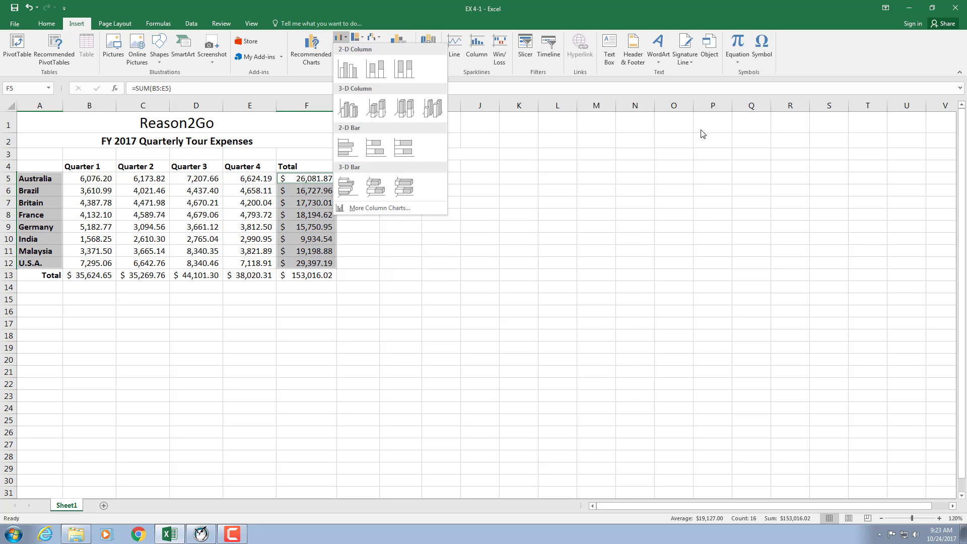
left_click(698, 171)
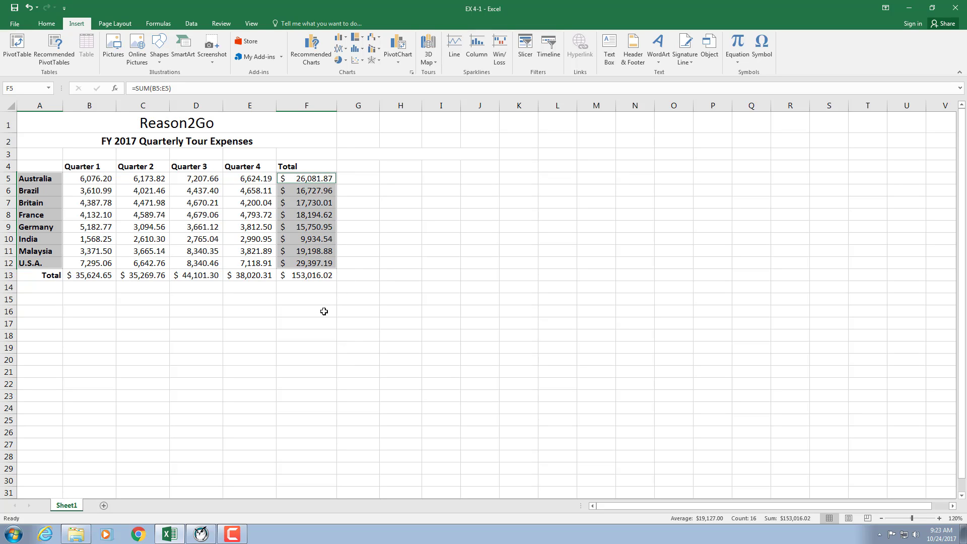
left_click(327, 333)
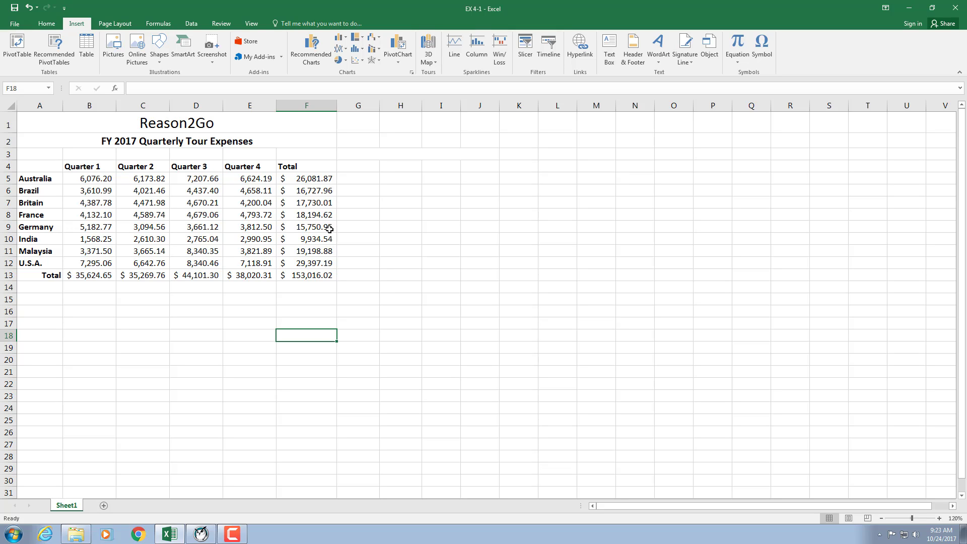
Step: Chart the country names and Quarter 1 expenses in A4:B12 as a 2-D clustered column chart
left_click_drag(36, 166, 104, 263)
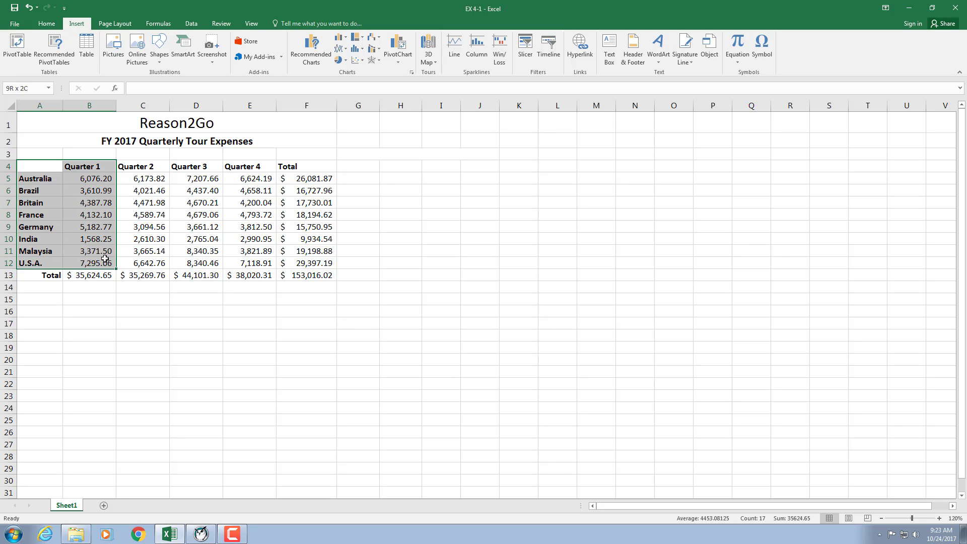
left_click(340, 38)
left_click(340, 38)
left_click(340, 38)
left_click(348, 69)
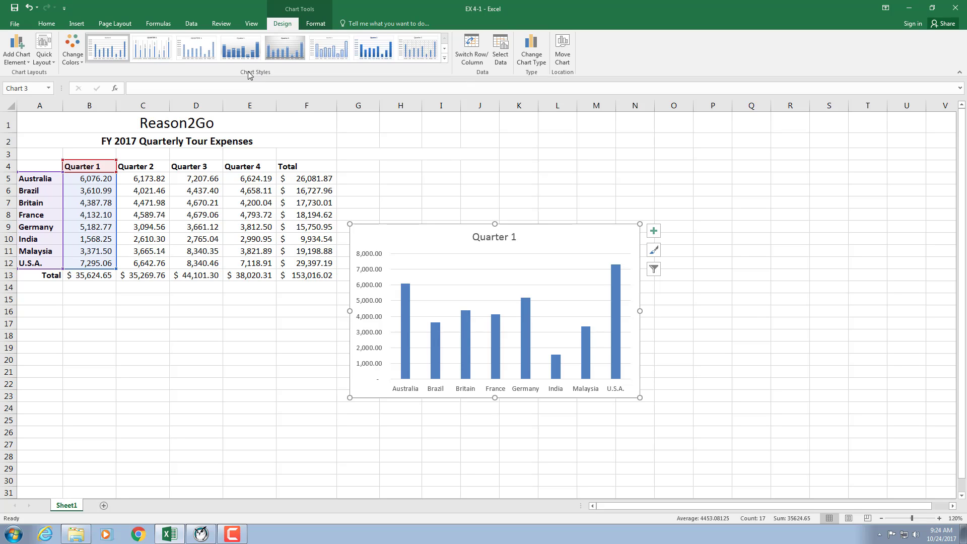
Step: View the available chart styles and color palettes for the Quarter 1 chart
left_click(446, 61)
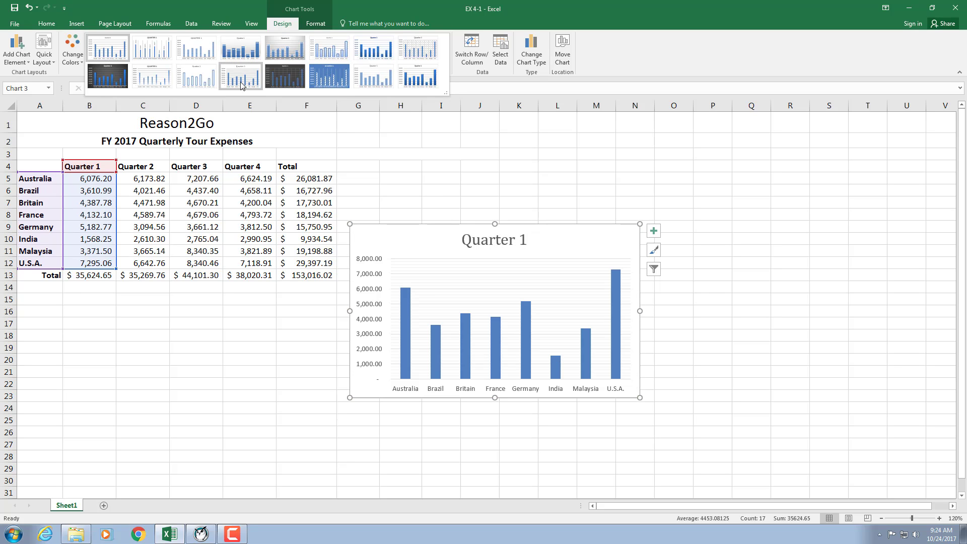
left_click(72, 49)
left_click(88, 84)
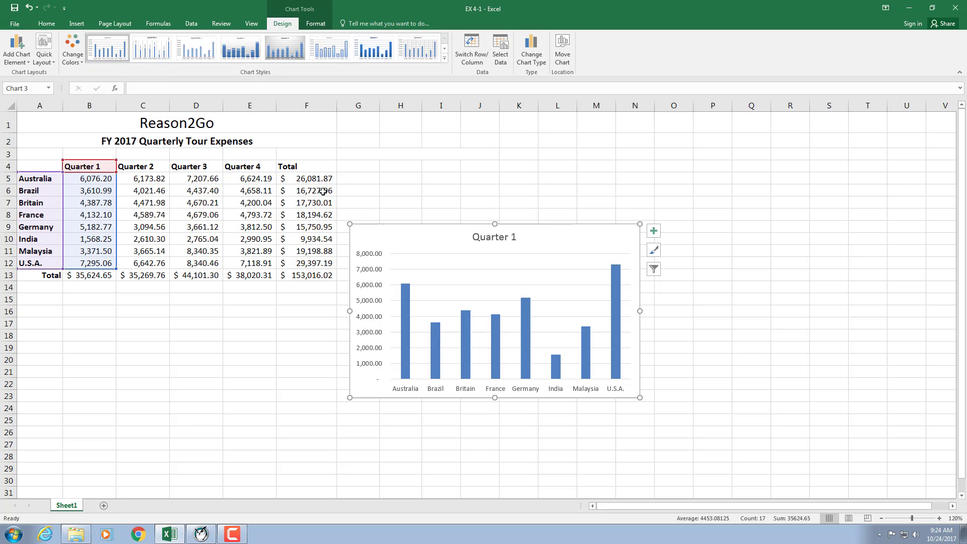
left_click(81, 60)
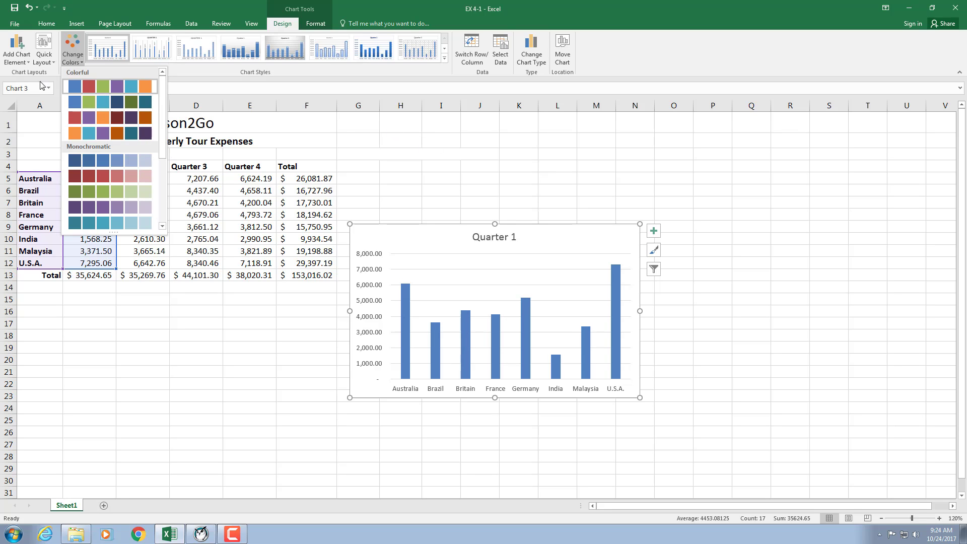
Step: Add centered data labels to the columns of the Quarter 1 chart
left_click(15, 51)
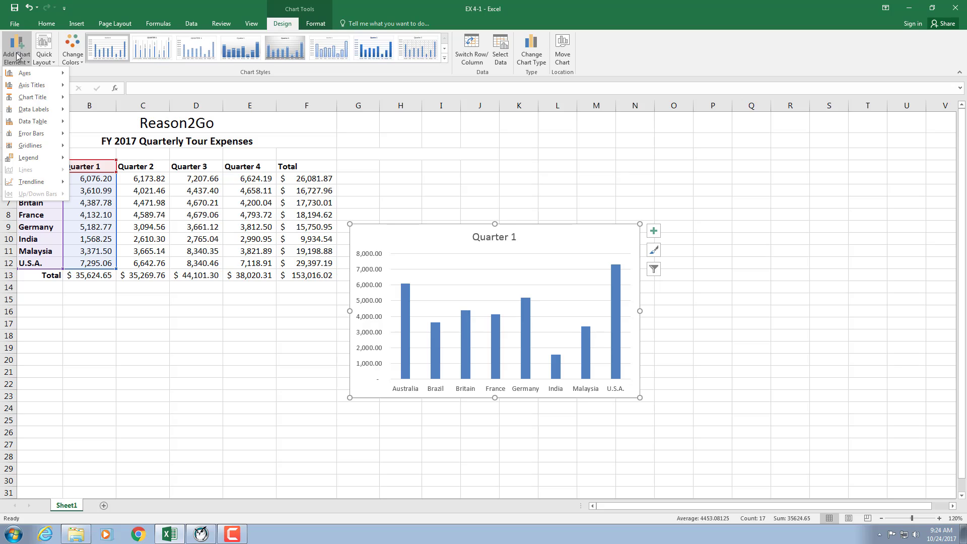
mouse_move(30, 73)
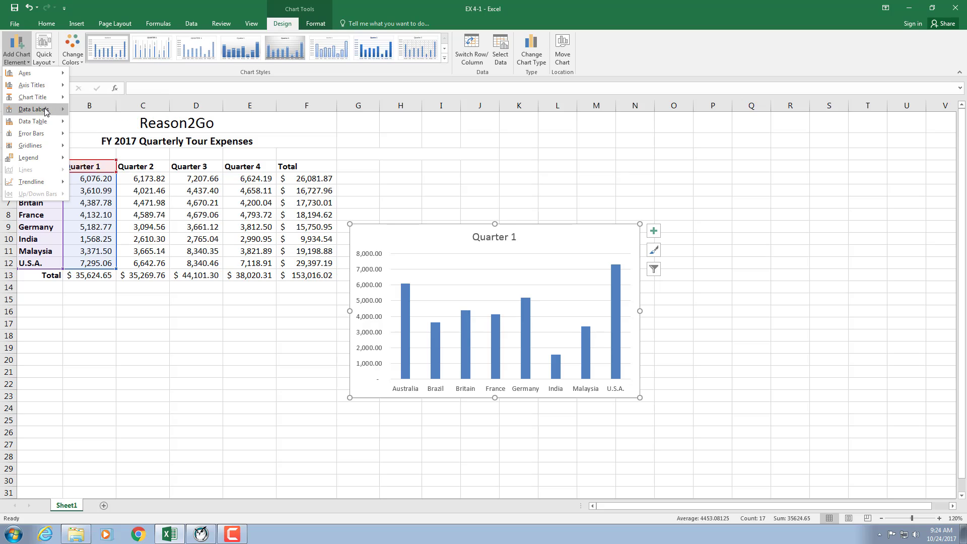
mouse_move(47, 111)
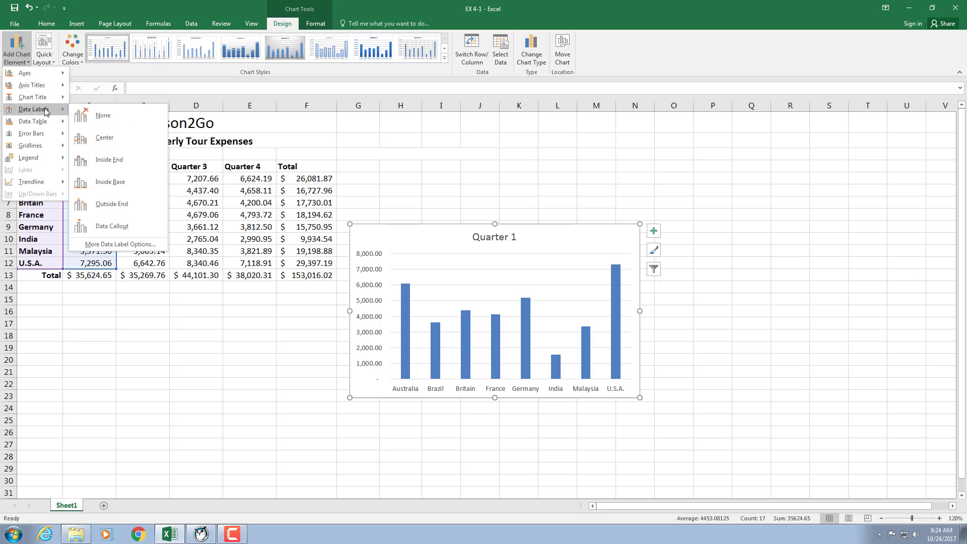
left_click(99, 137)
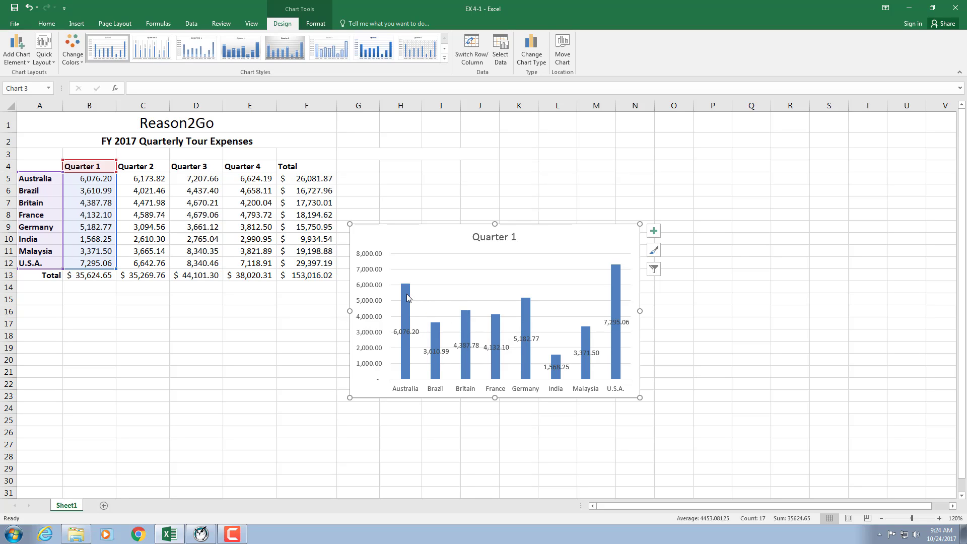
mouse_move(406, 294)
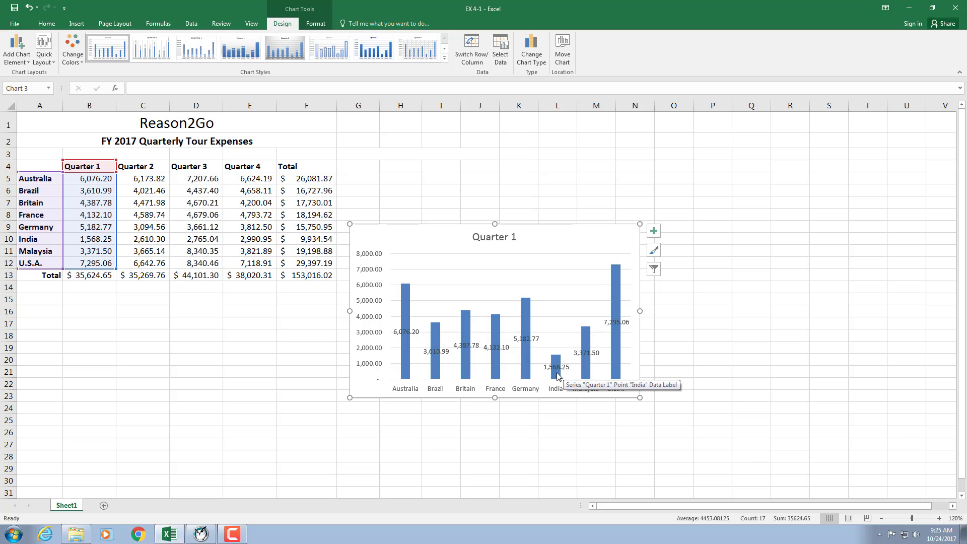
Step: View the legend placement options for the Quarter 1 chart
left_click(12, 60)
mouse_move(18, 124)
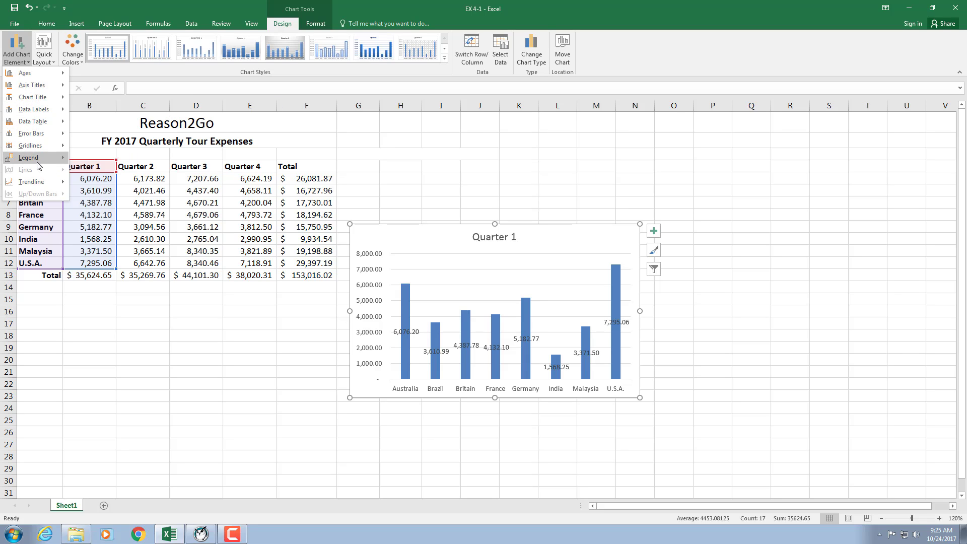
mouse_move(35, 164)
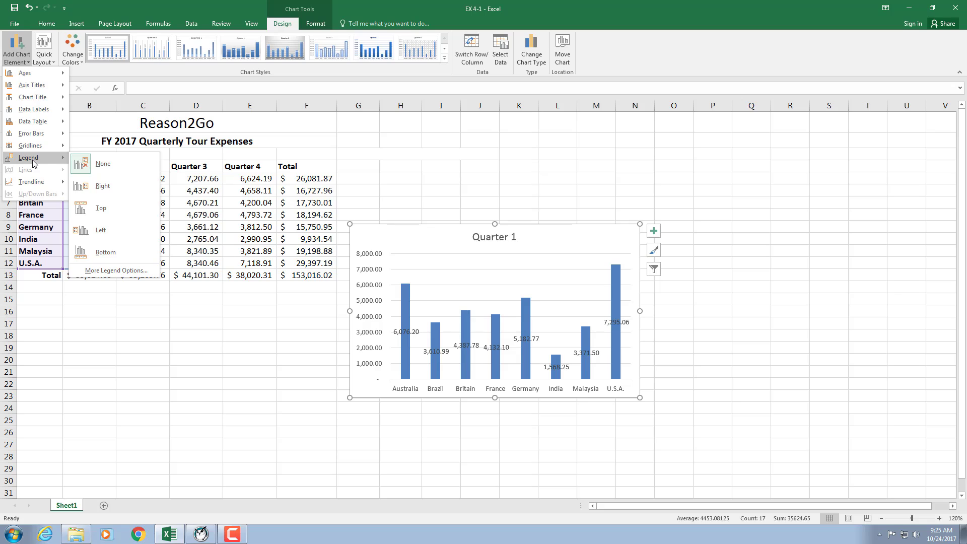
Step: Delete the Quarter 1 chart with its data labels from the worksheet
left_click(426, 234)
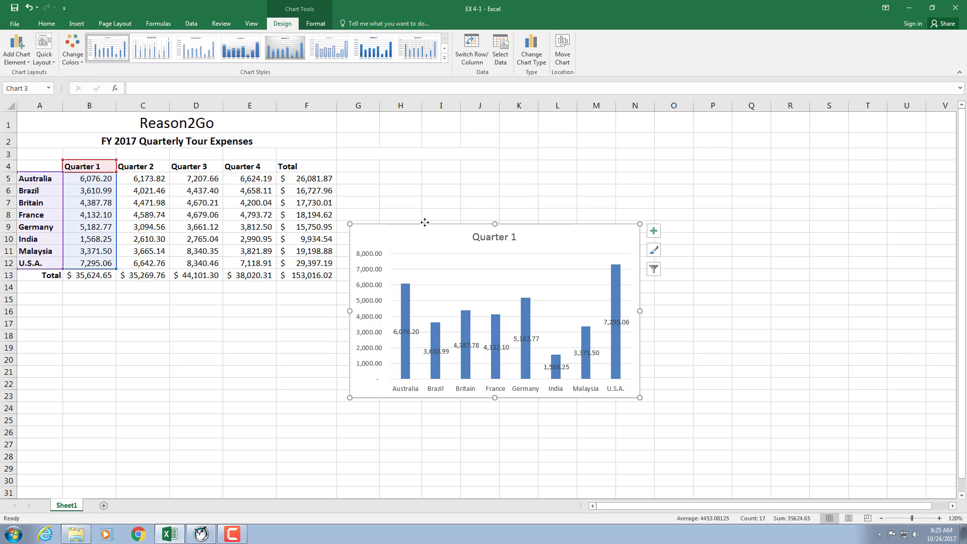
key("Delete")
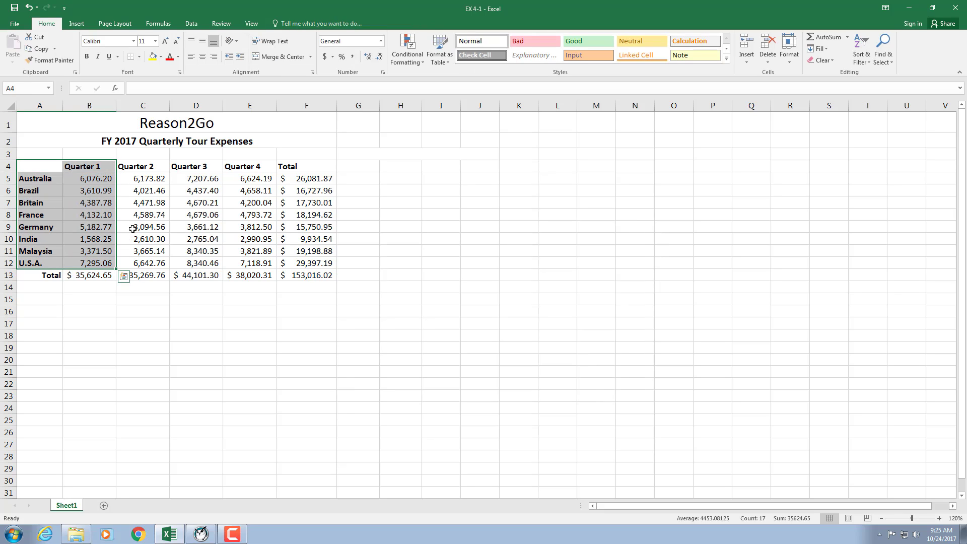
Step: Insert the recommended clustered column chart comparing Quarter 1 and Quarter 3 expenses for all countries, using A4:B12 and D4:D12
left_click(196, 168, "ctrl")
left_click_drag(196, 168, 187, 260)
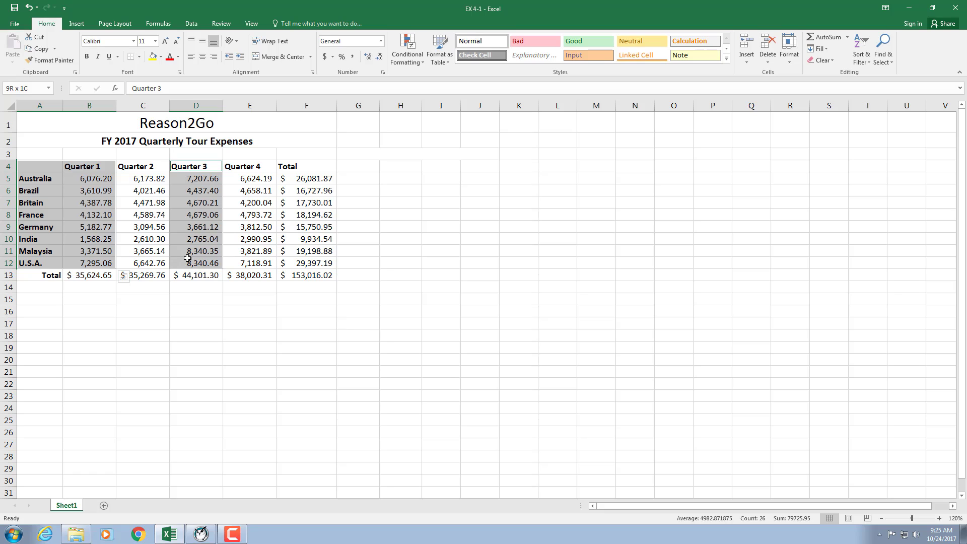
left_click(76, 24)
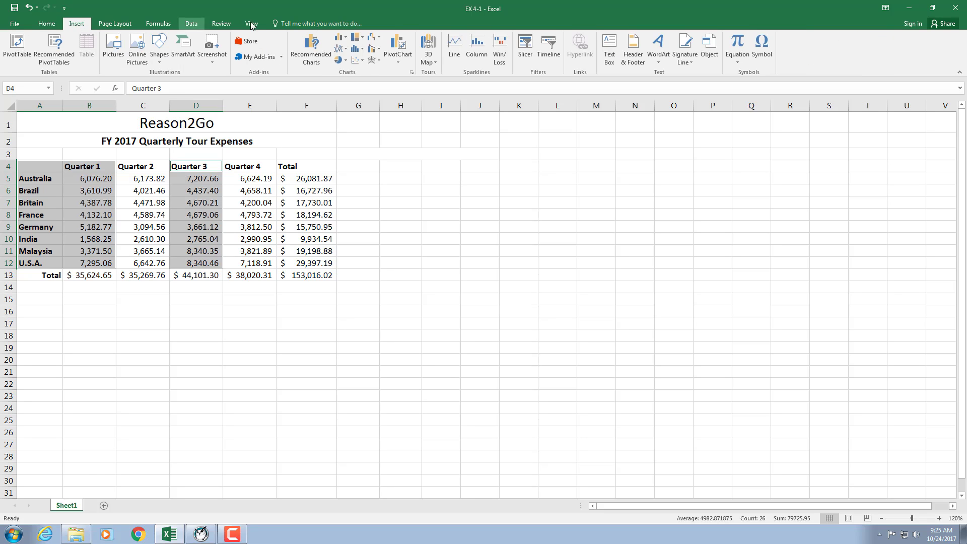
left_click(316, 43)
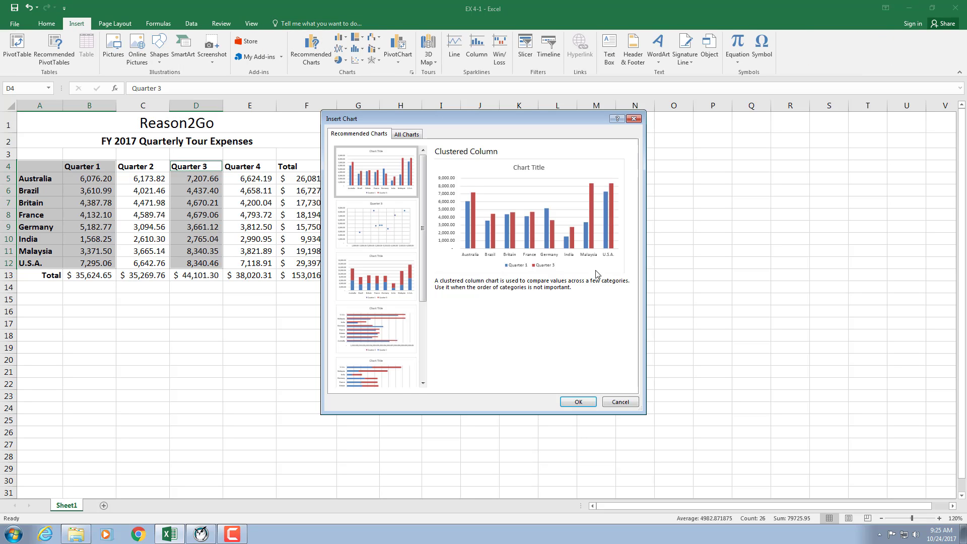
left_click(578, 403)
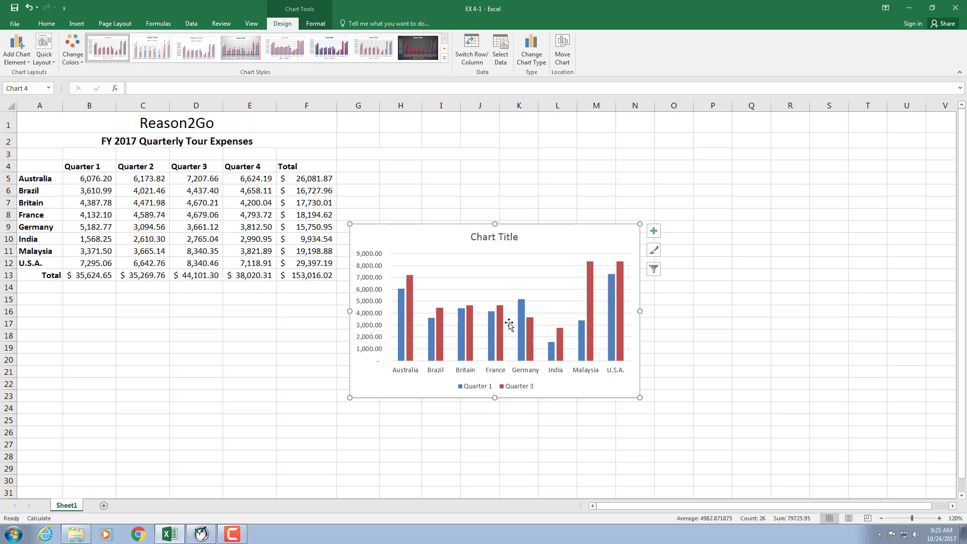
Step: Move the Quarter 1 and Quarter 3 chart up beside the expense table and deselect it
mouse_move(525, 330)
left_click_drag(419, 227, 410, 150)
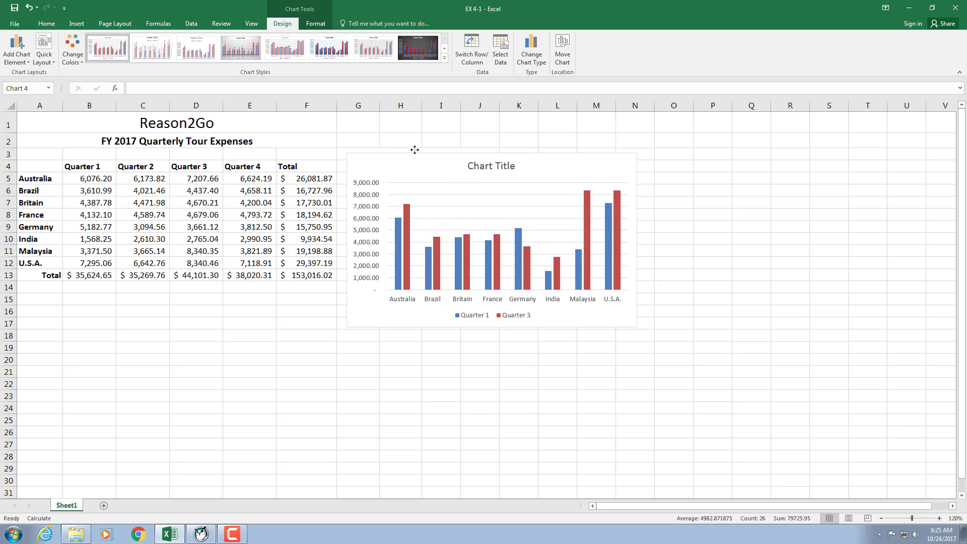
left_click(285, 431)
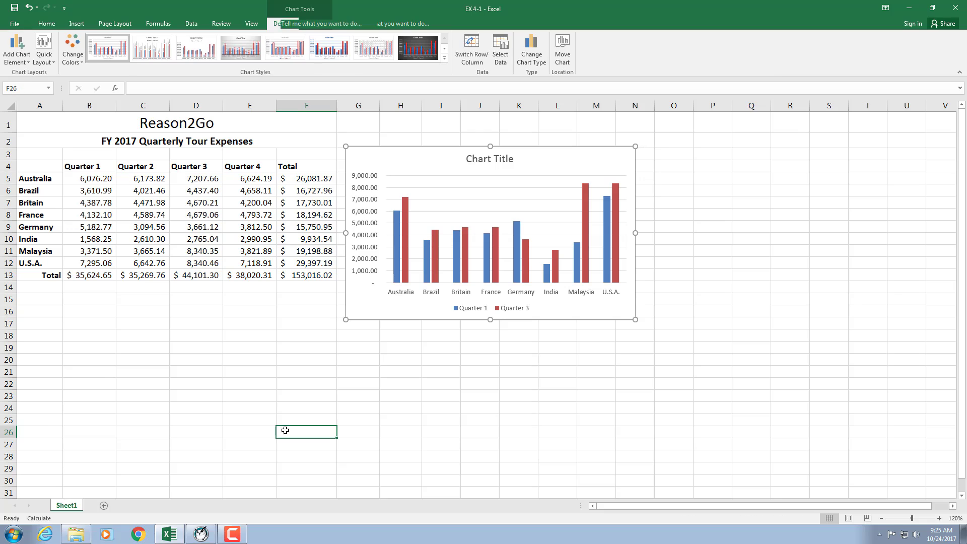
Step: Try setting Australia's Quarter 1 expense in cell B5 to 1, and undo that change
left_click(102, 178)
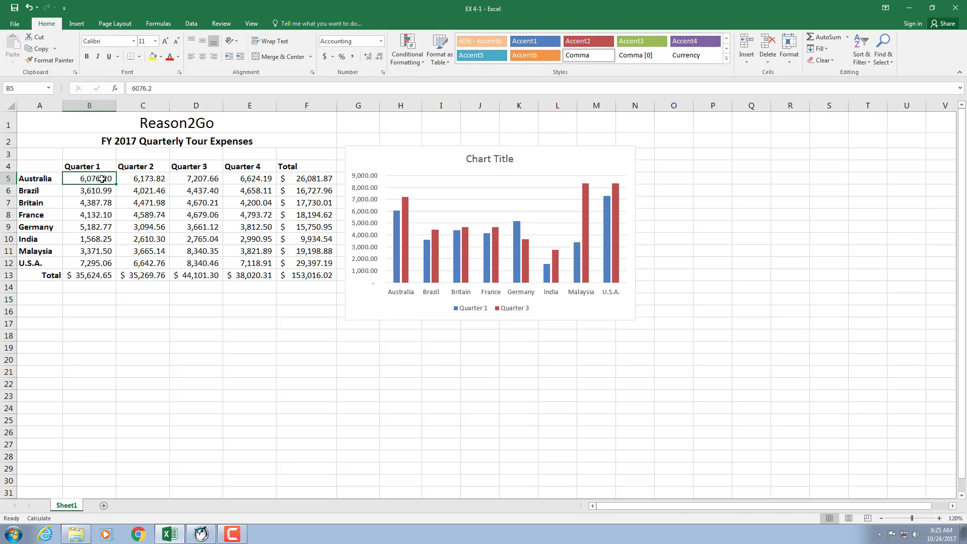
type("1")
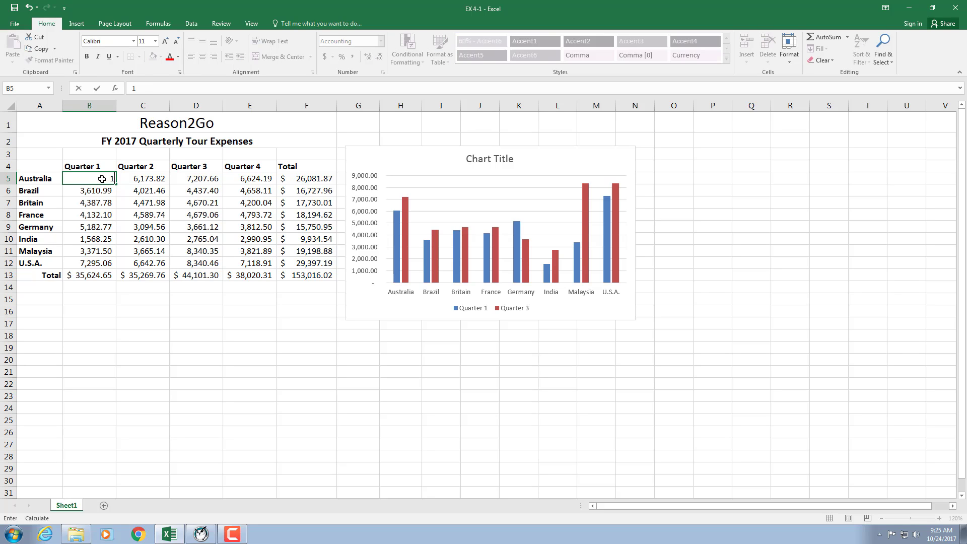
key("Return")
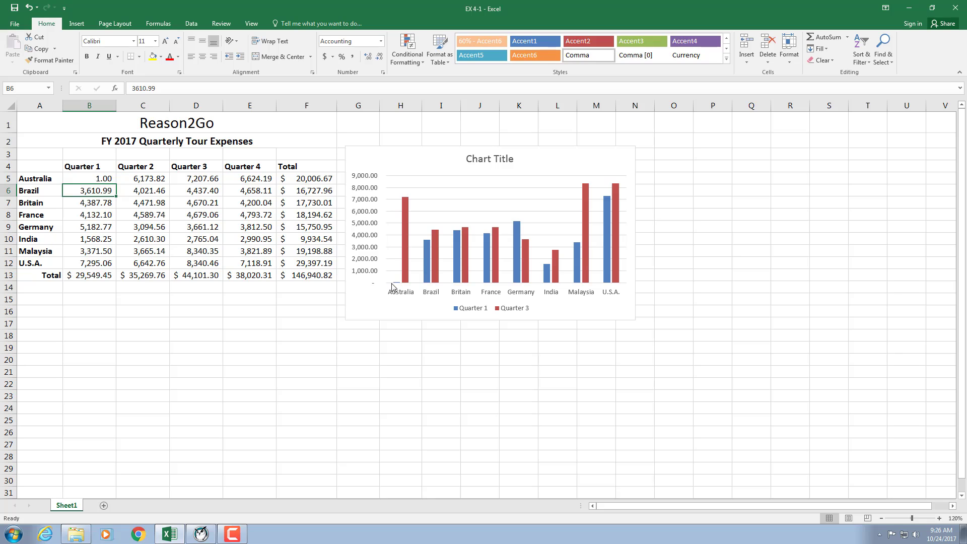
left_click(29, 9)
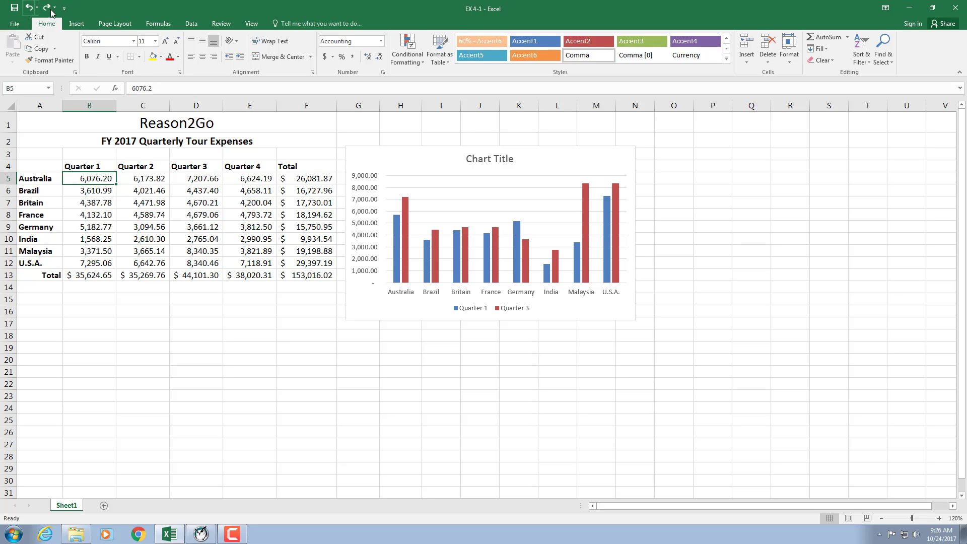
Step: Move the chart below the expense table and resize it to about 3.95" high by 5.77" wide
left_click(431, 190)
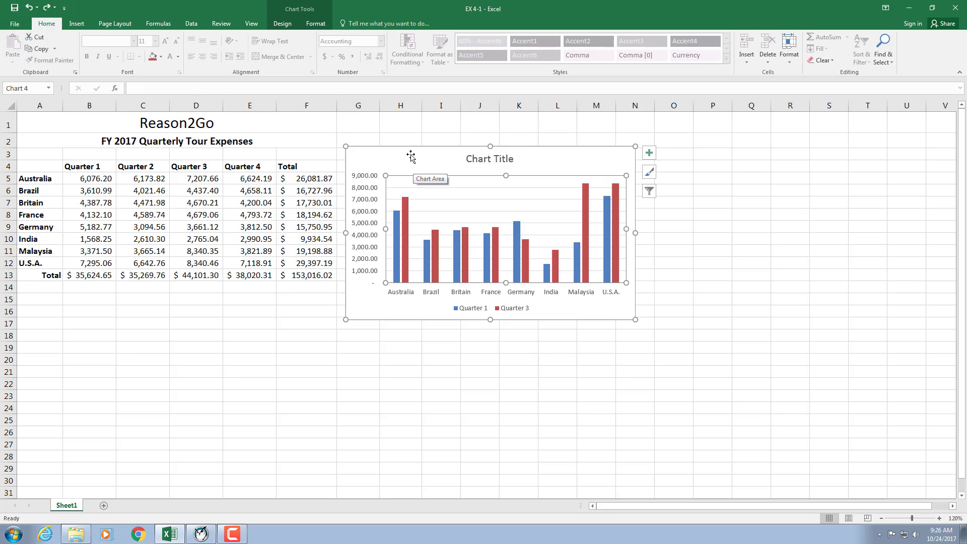
left_click_drag(409, 153, 49, 299)
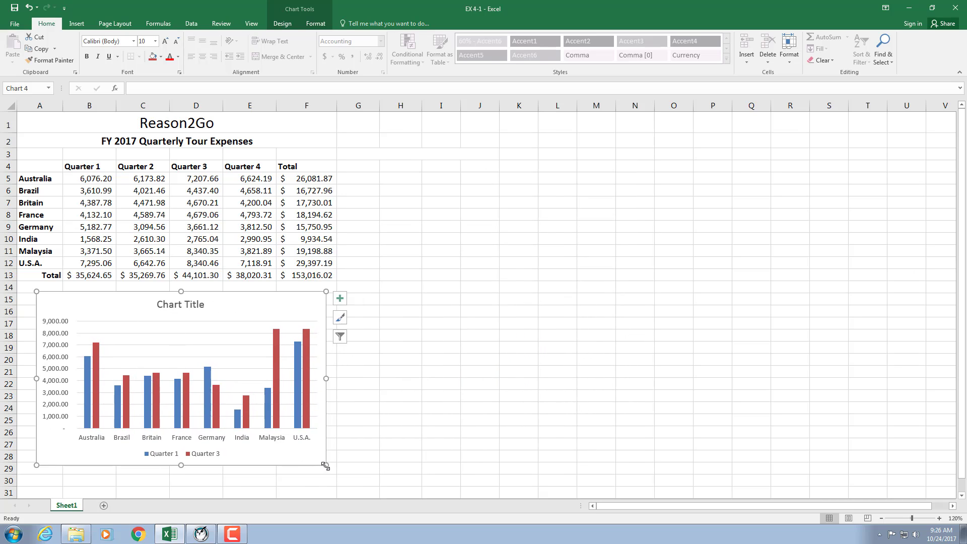
left_click_drag(326, 465, 173, 388)
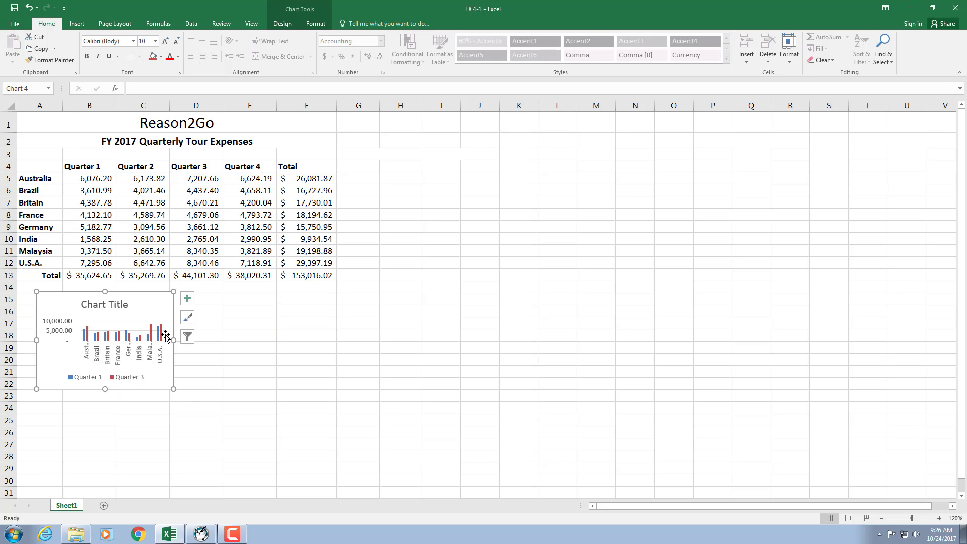
left_click_drag(173, 388, 371, 448)
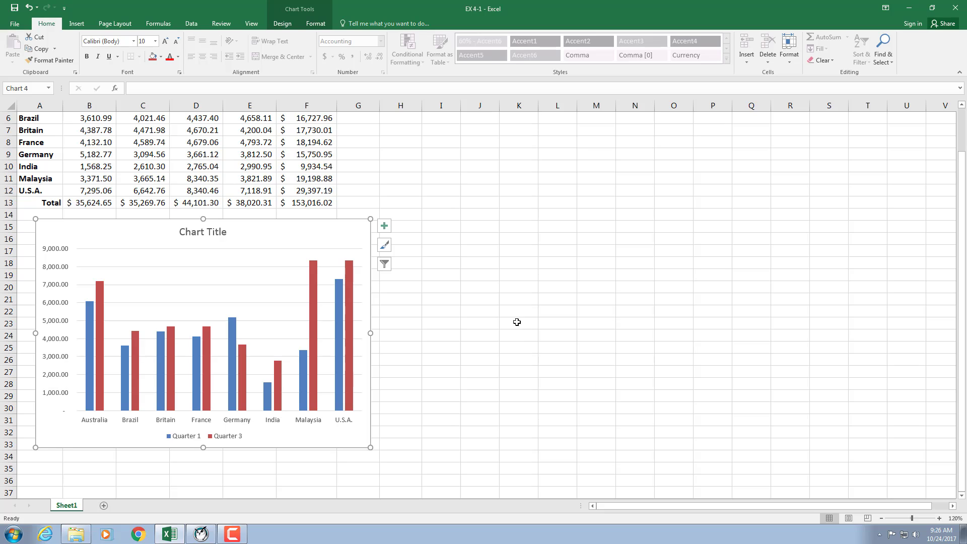
Step: Delete the Quarter 1 and Quarter 3 column chart from the worksheet
left_click(316, 25)
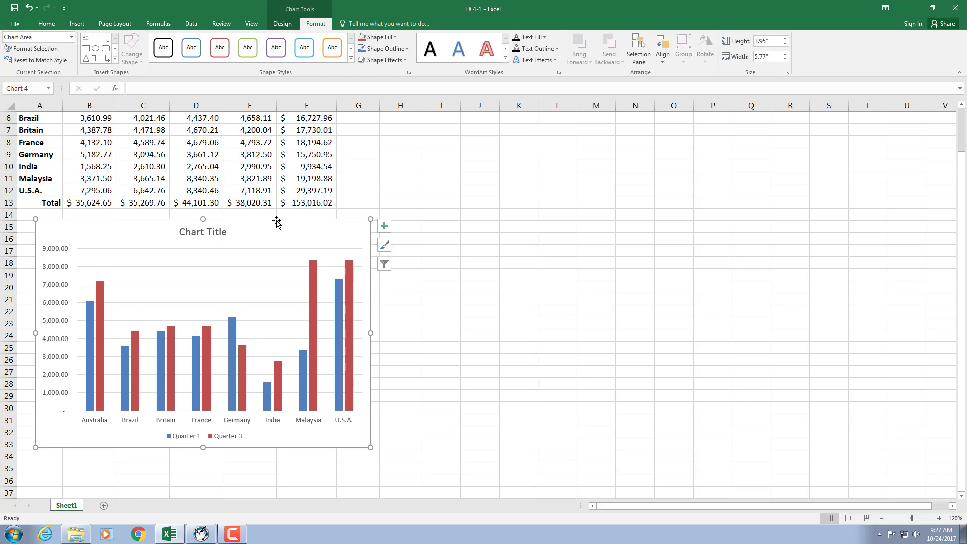
key("Delete")
Step: Insert a 2-D clustered column chart of the Quarter 1 expenses for only Australia, France, India and U.S.A
scroll(258, 399, "up", 1)
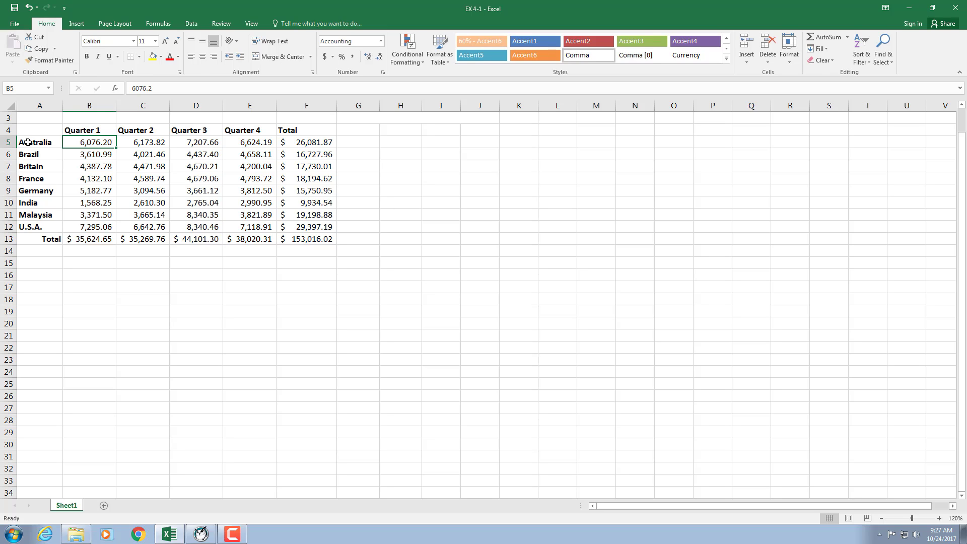
left_click_drag(28, 143, 96, 142)
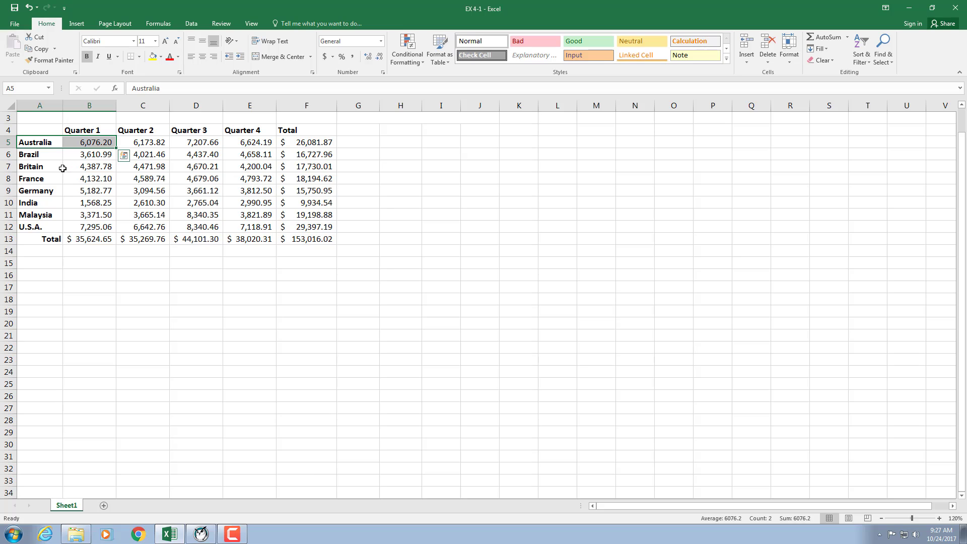
left_click_drag(33, 179, 91, 178, "ctrl")
left_click_drag(30, 204, 86, 201, "ctrl")
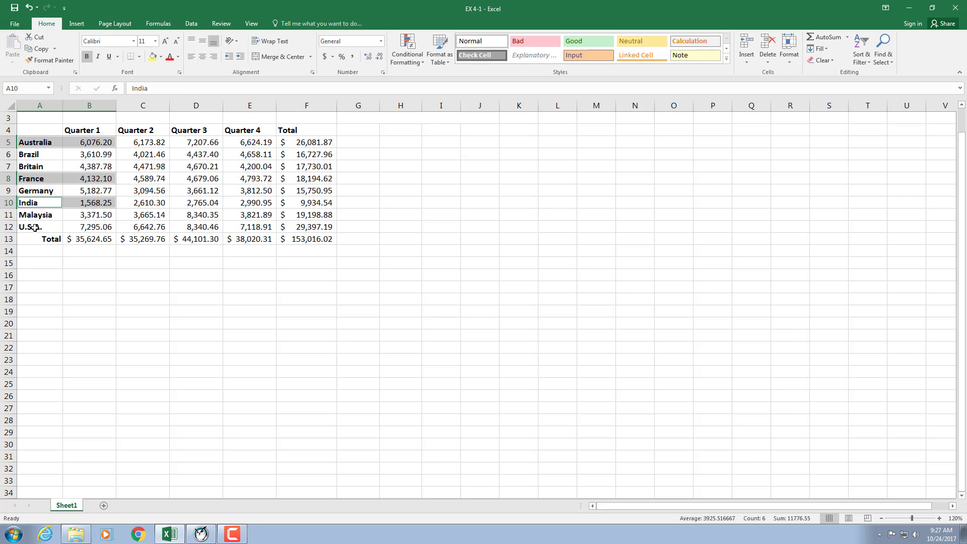
left_click_drag(35, 227, 80, 228, "ctrl")
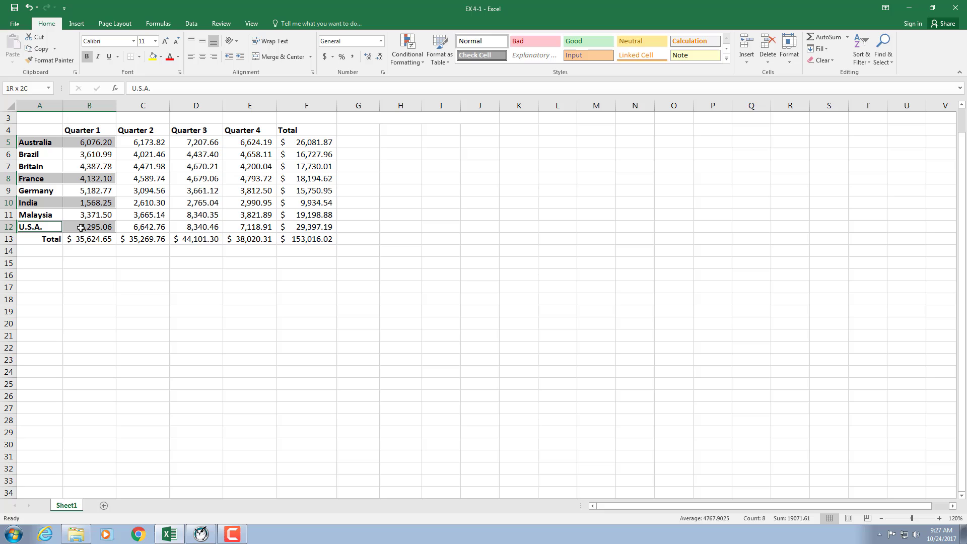
left_click(76, 24)
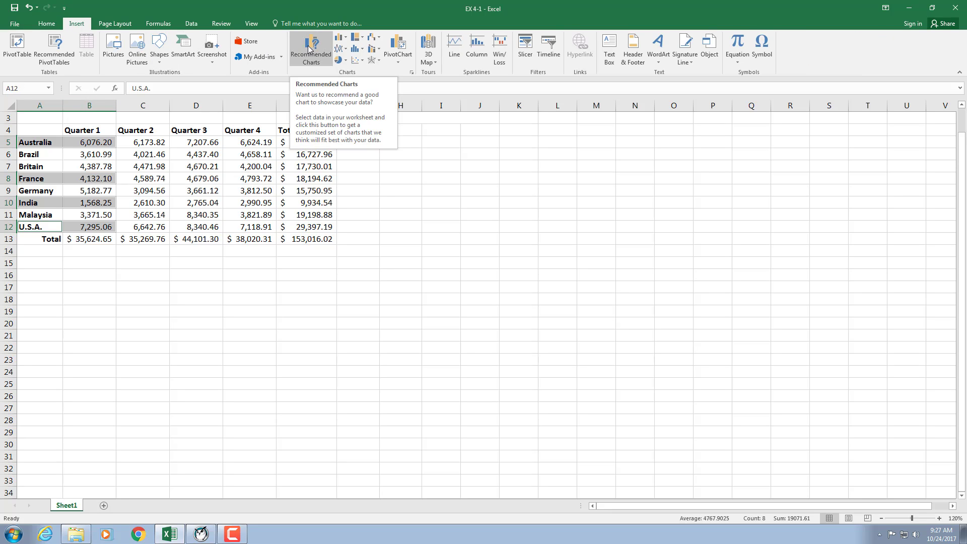
left_click(340, 37)
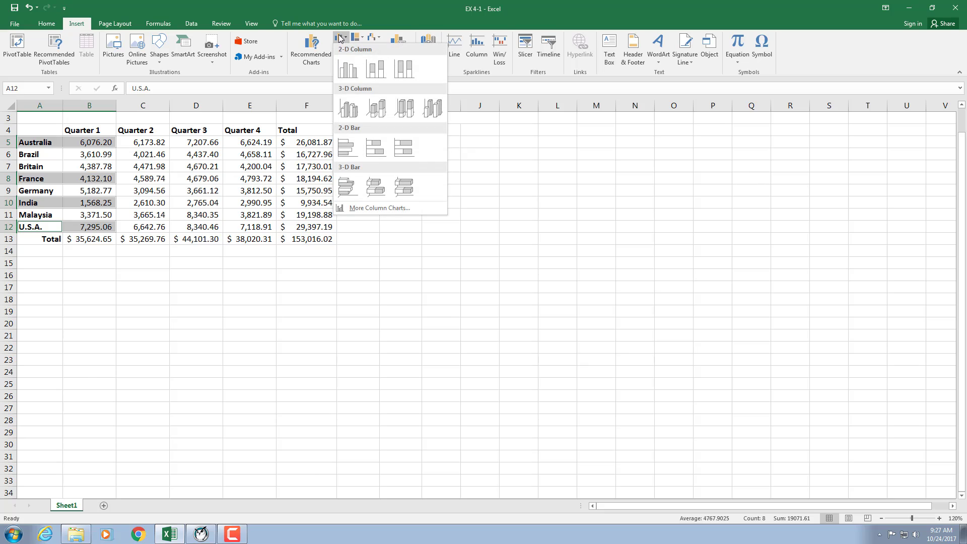
left_click(344, 73)
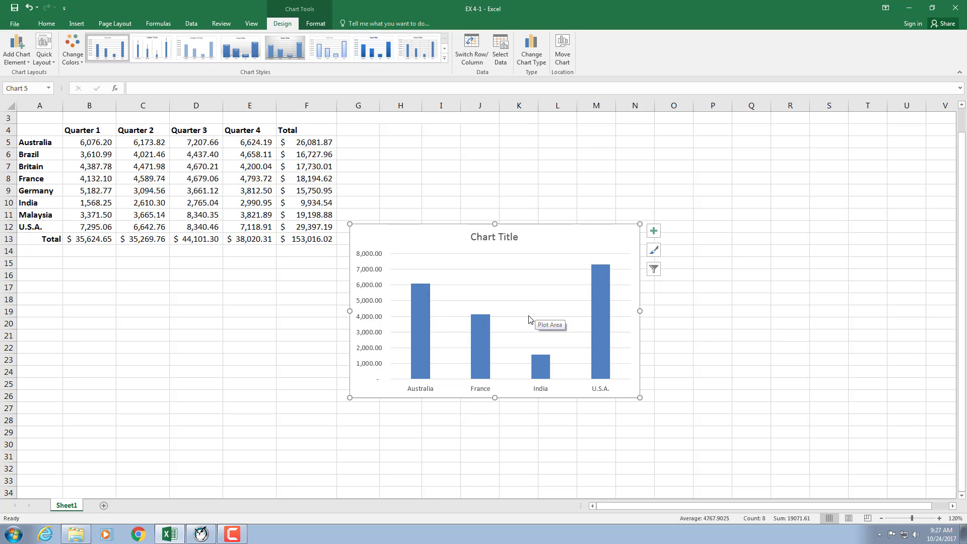
Step: Change the four-country column chart to a basic Line chart
mouse_move(423, 286)
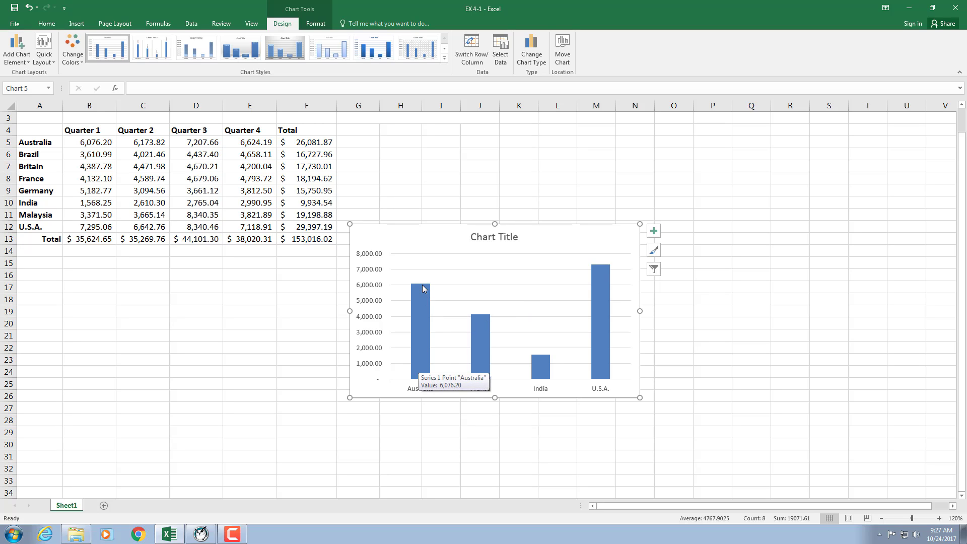
mouse_move(423, 325)
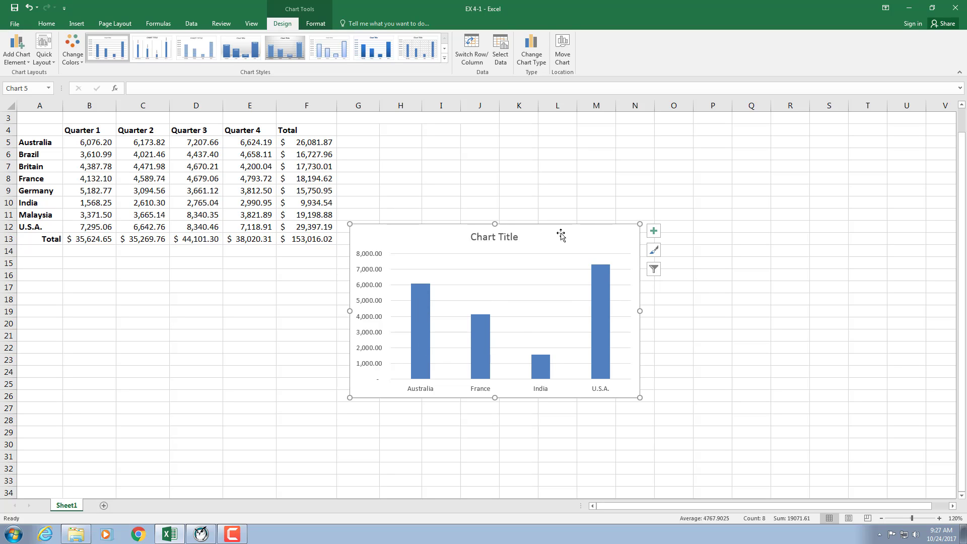
left_click(531, 53)
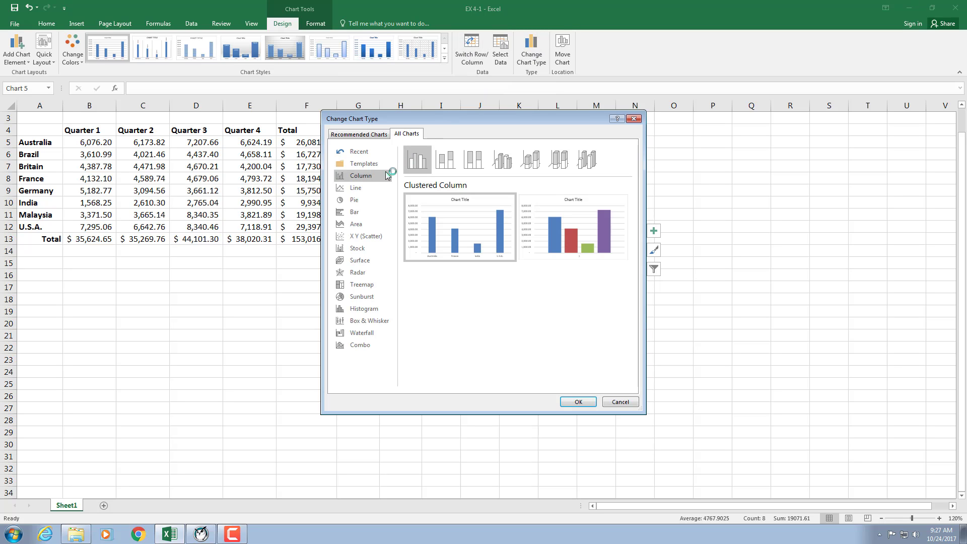
left_click(356, 189)
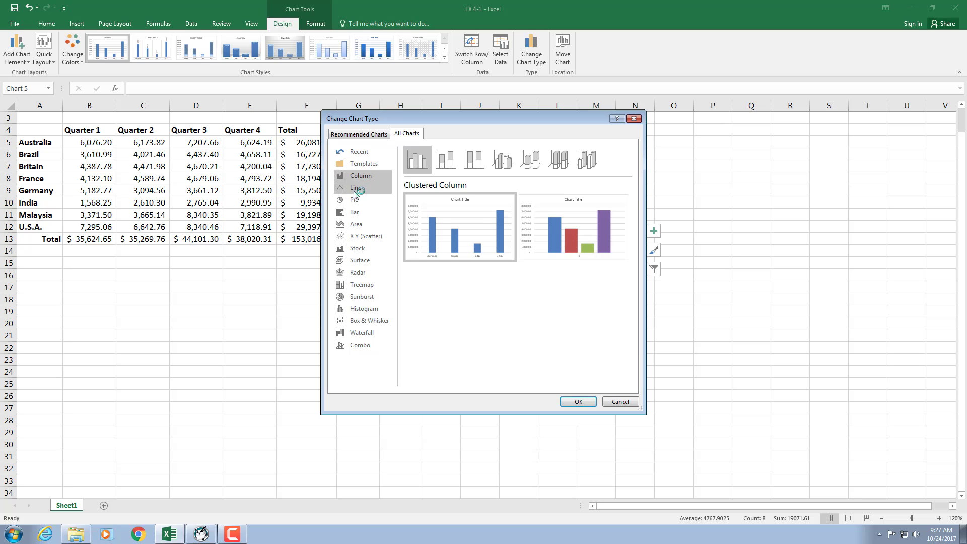
left_click(579, 401)
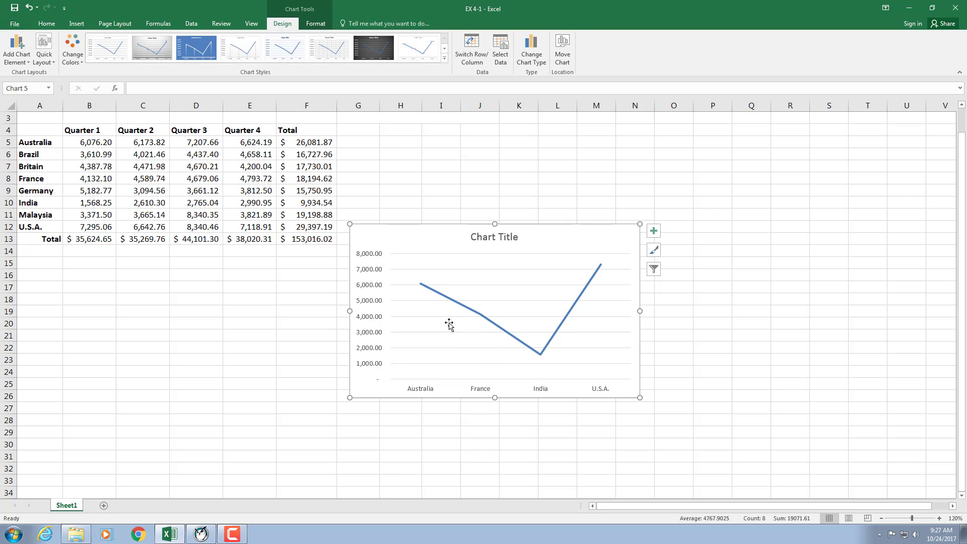
Step: Change the four-country line chart to a basic Pie chart
mouse_move(420, 288)
mouse_move(544, 356)
left_click(533, 59)
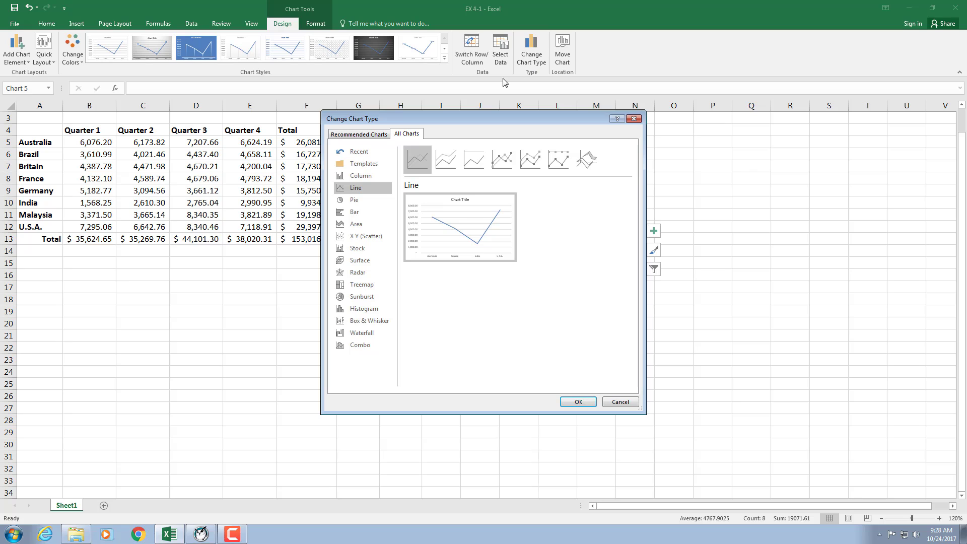
left_click(359, 200)
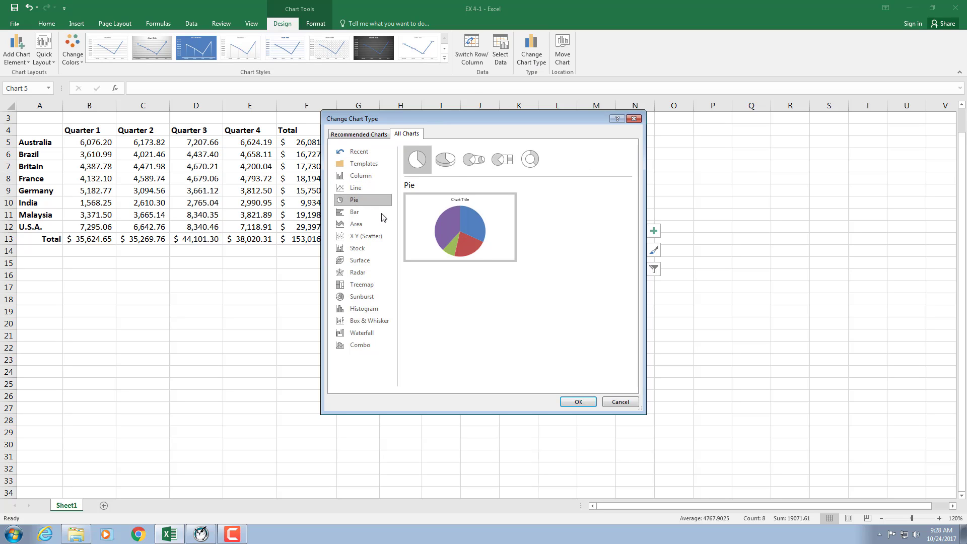
left_click(578, 401)
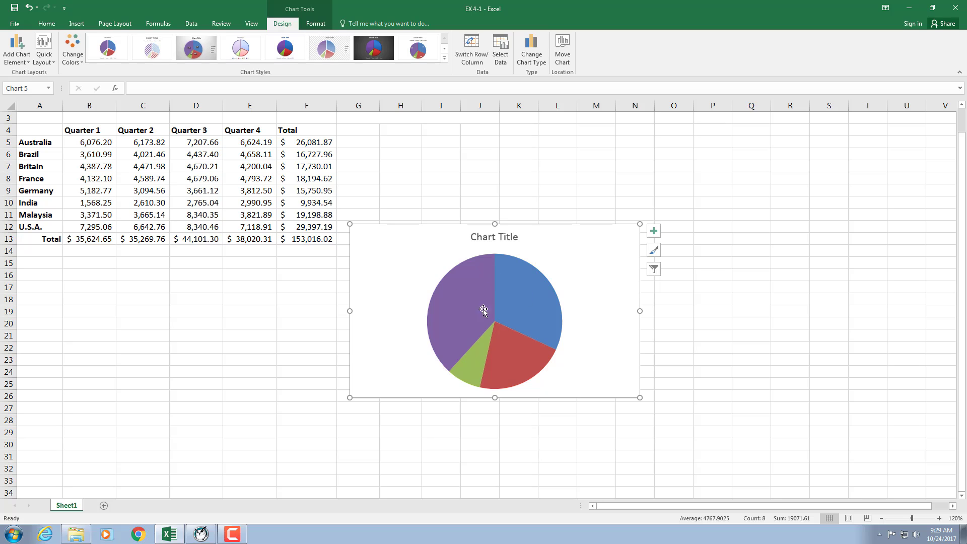
Step: View the chart types available for the pie chart and keep the basic Pie type
mouse_move(466, 341)
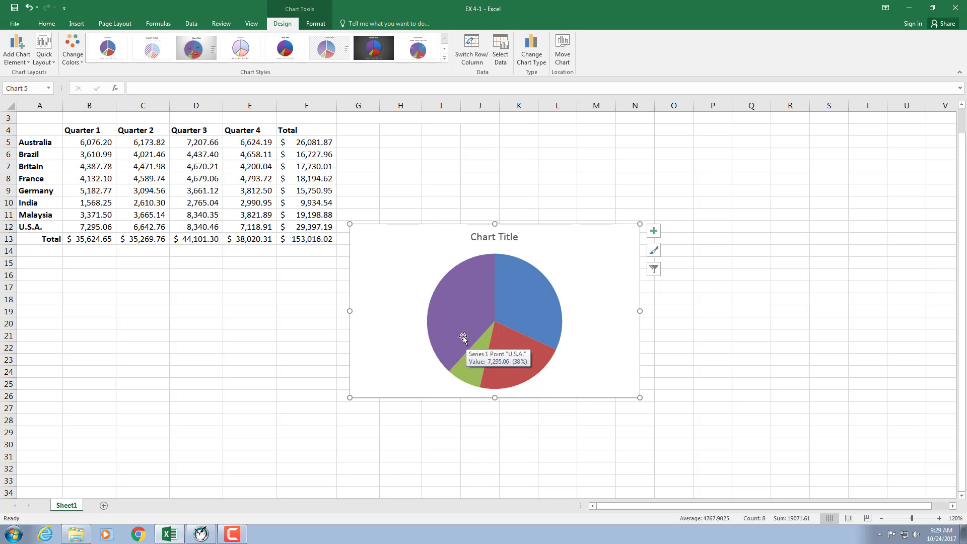
left_click(532, 46)
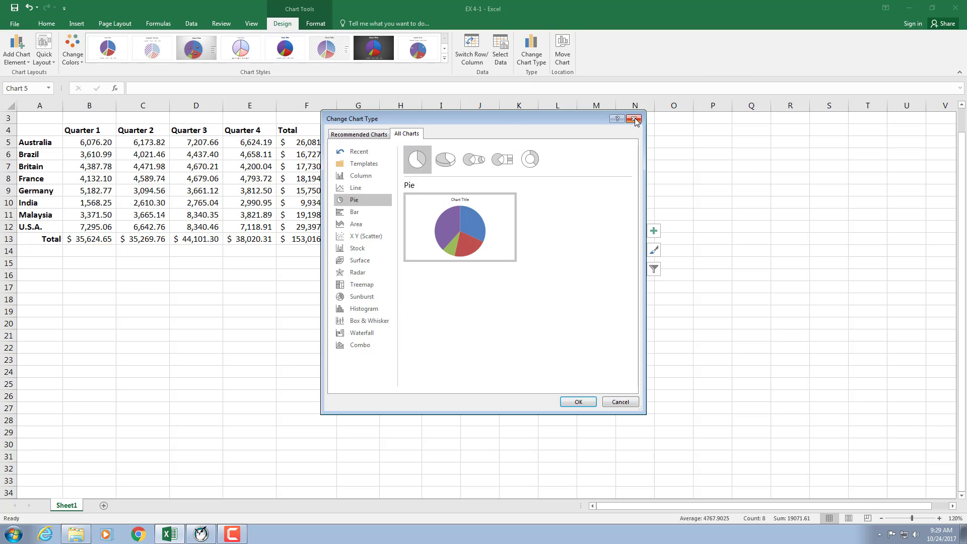
left_click(579, 401)
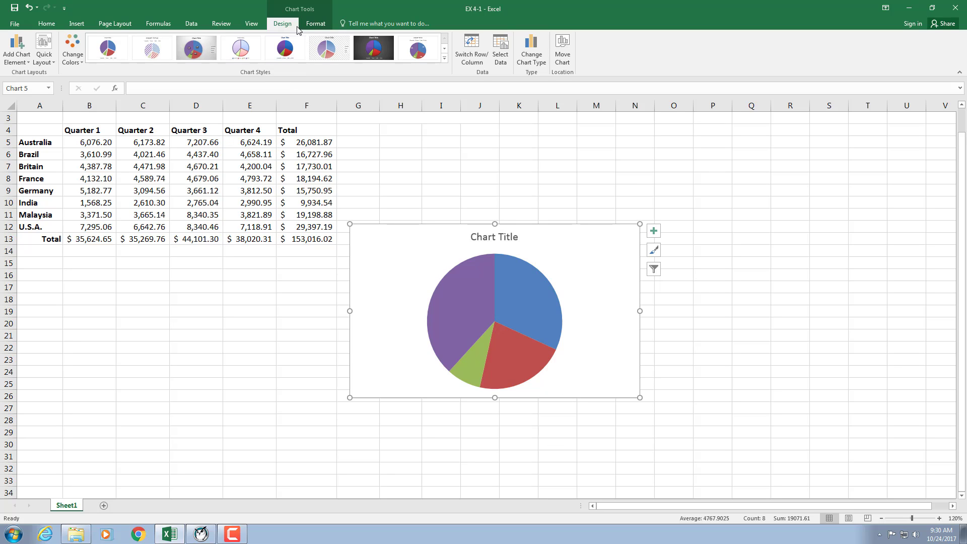
Step: Draw a straight arrow, about 0.88" high and 0.72" wide, from the purple U.S.A. slice up and outward to the left
left_click(325, 23)
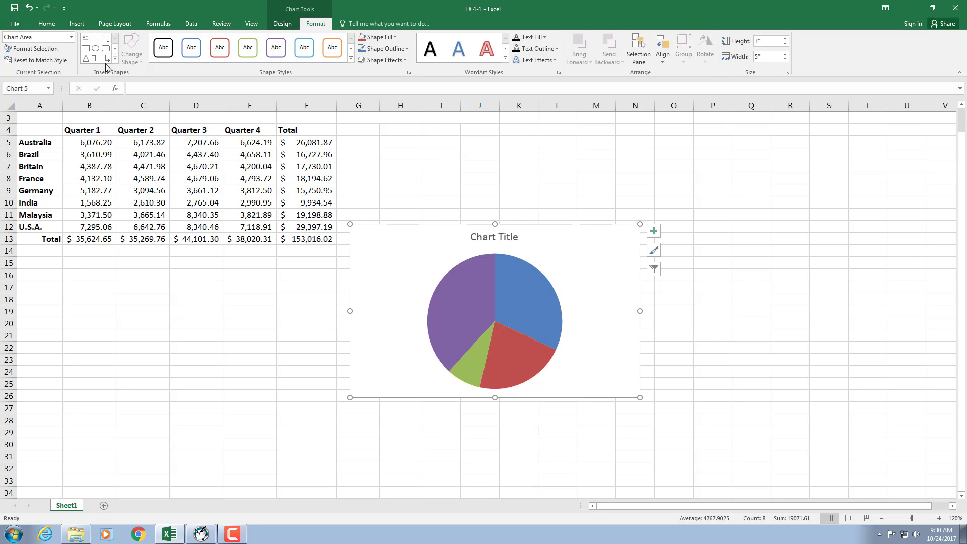
left_click(106, 40)
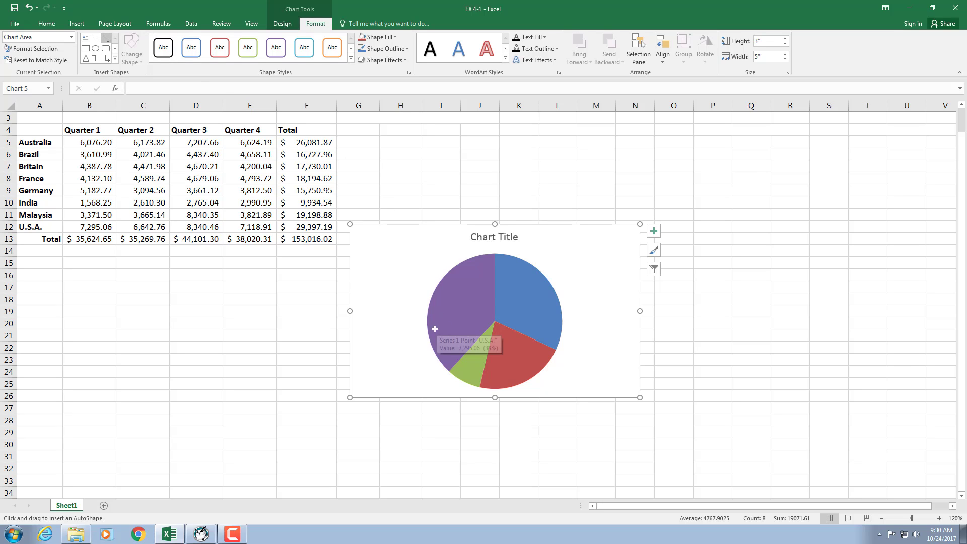
left_click_drag(427, 316, 387, 268)
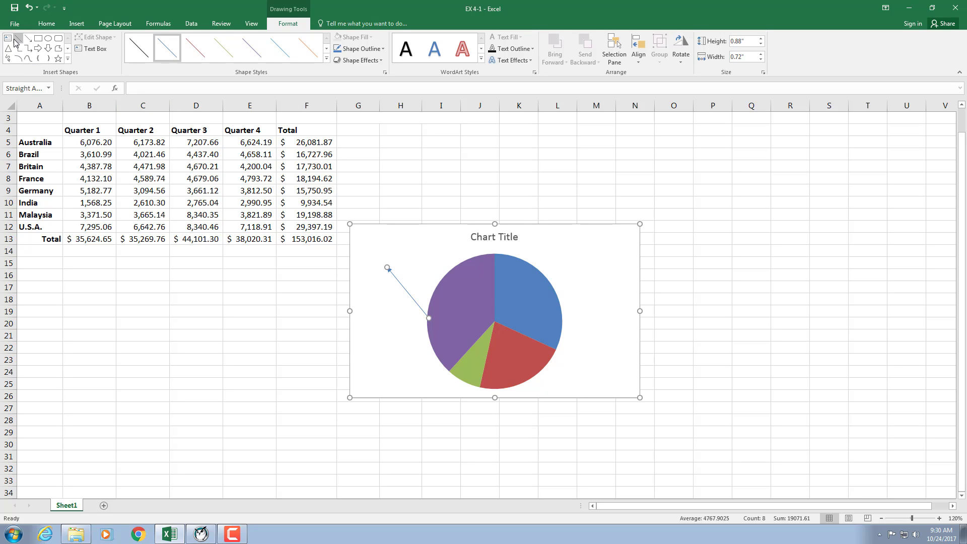
Step: Add a text box reading "Best Quarter" inside the chart, just above the arrowhead
left_click(91, 49)
left_click_drag(368, 242, 434, 260)
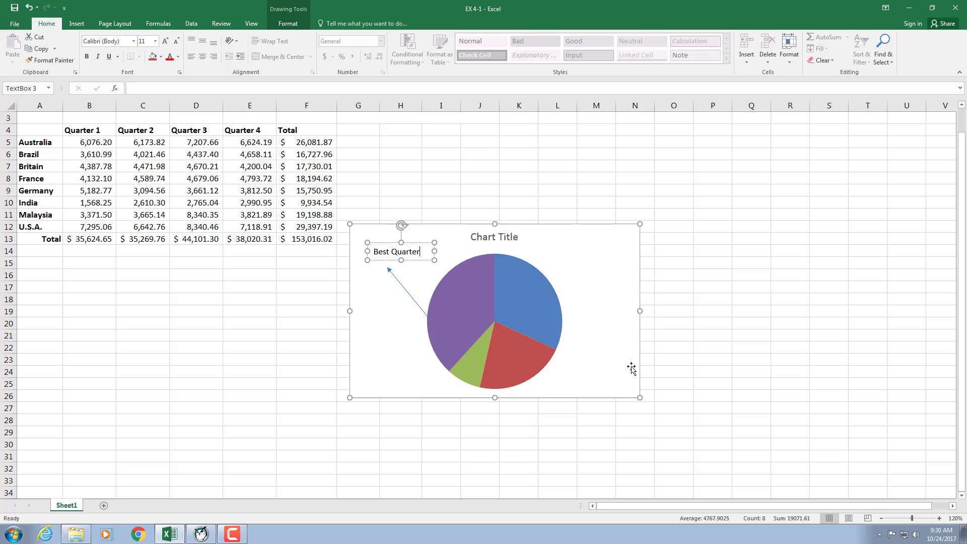
left_click(419, 259)
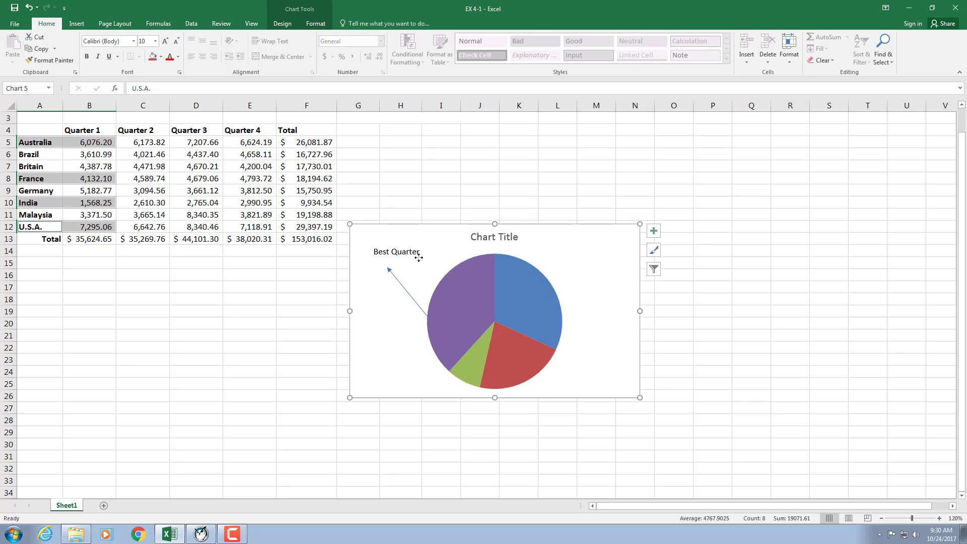
Step: Delete the "Best Quarter" text box and the arrow from the pie chart
left_click(407, 252)
key("BackSpace")
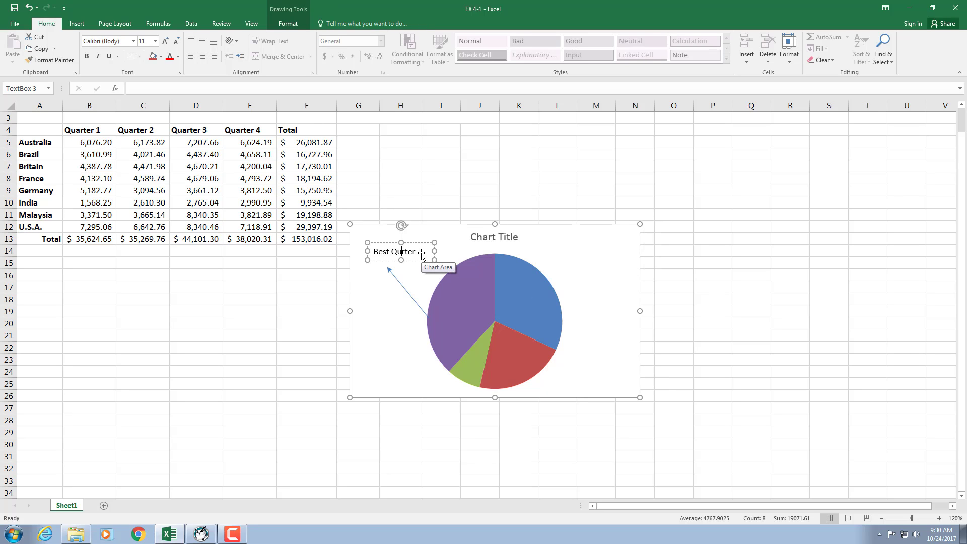
key("Delete")
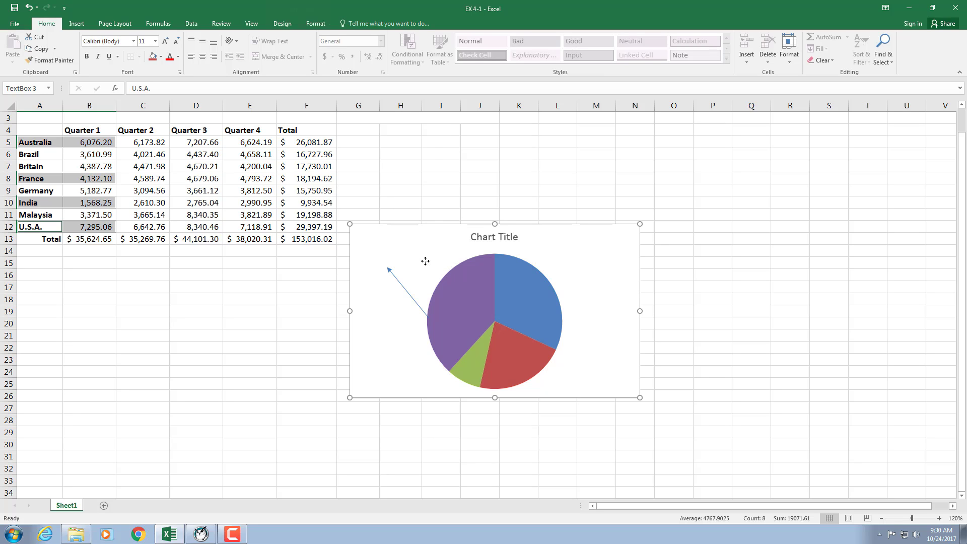
left_click(399, 280)
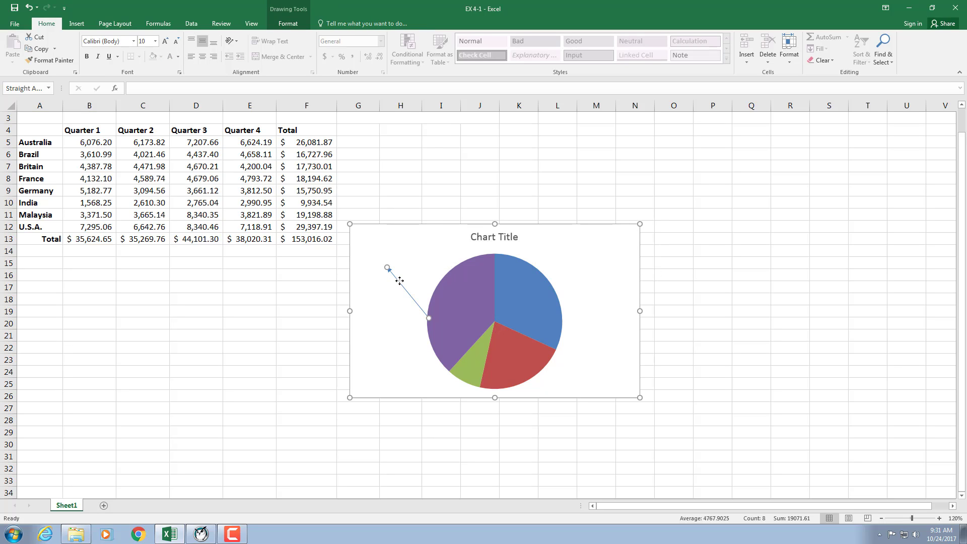
key("Delete")
Step: Change the pie chart to the 3-D Pie type and apply the fifth chart style, with a bold blue title and a legend below
left_click(455, 326)
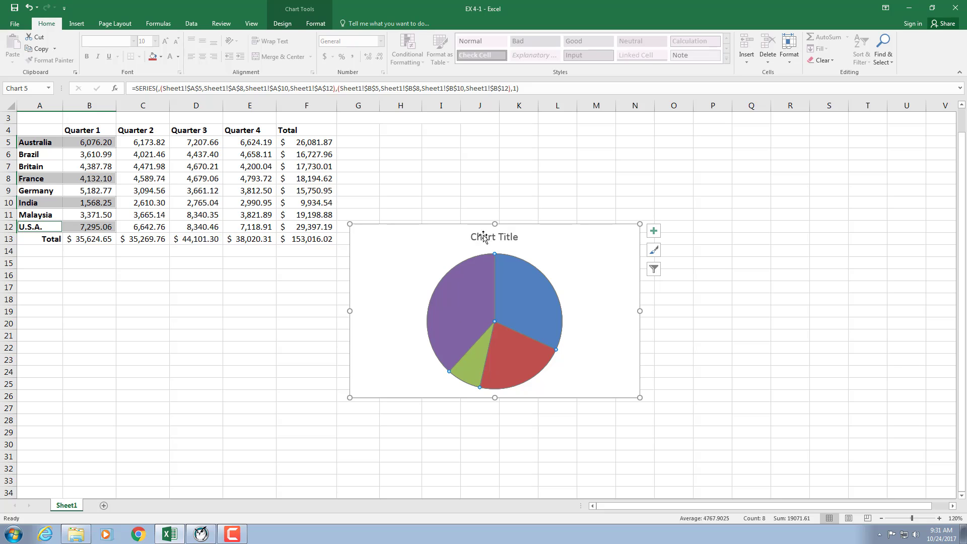
left_click(312, 24)
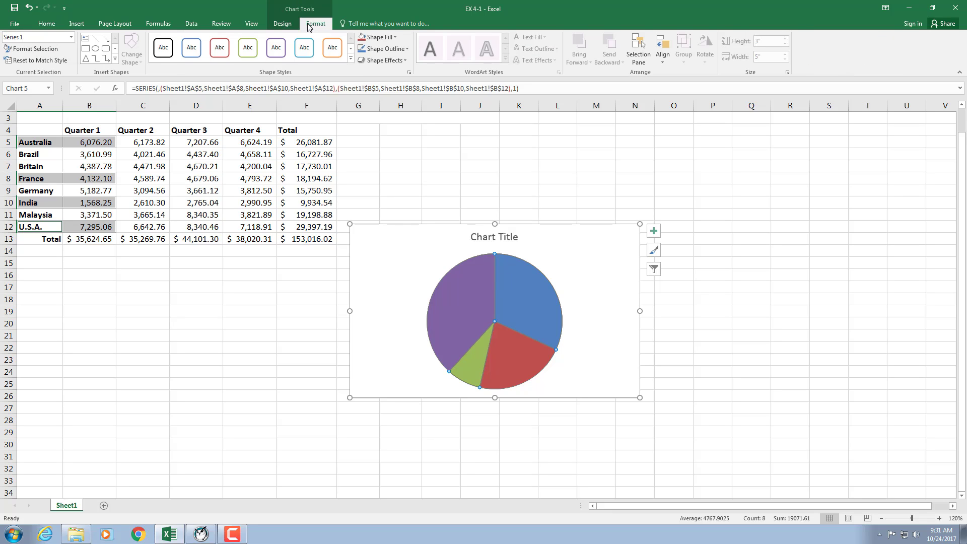
left_click(283, 24)
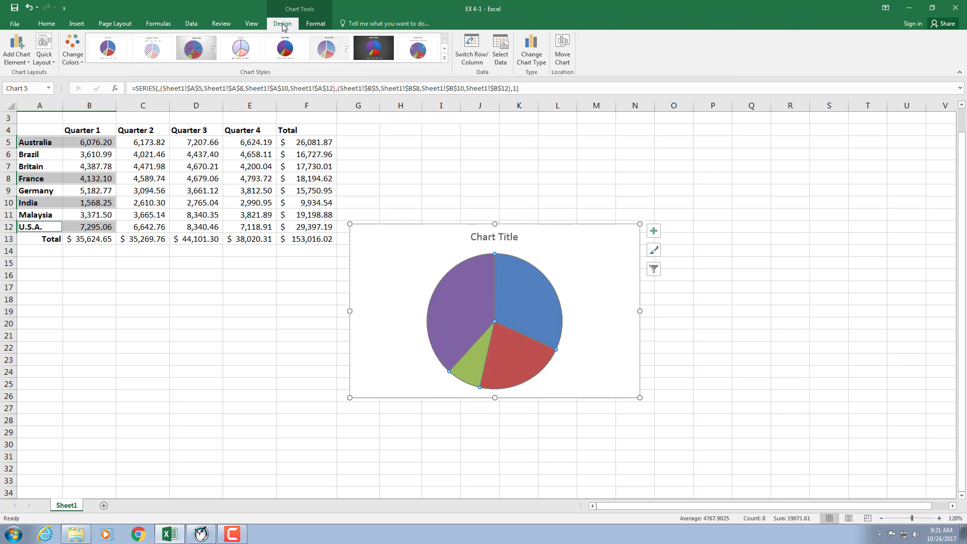
left_click(530, 46)
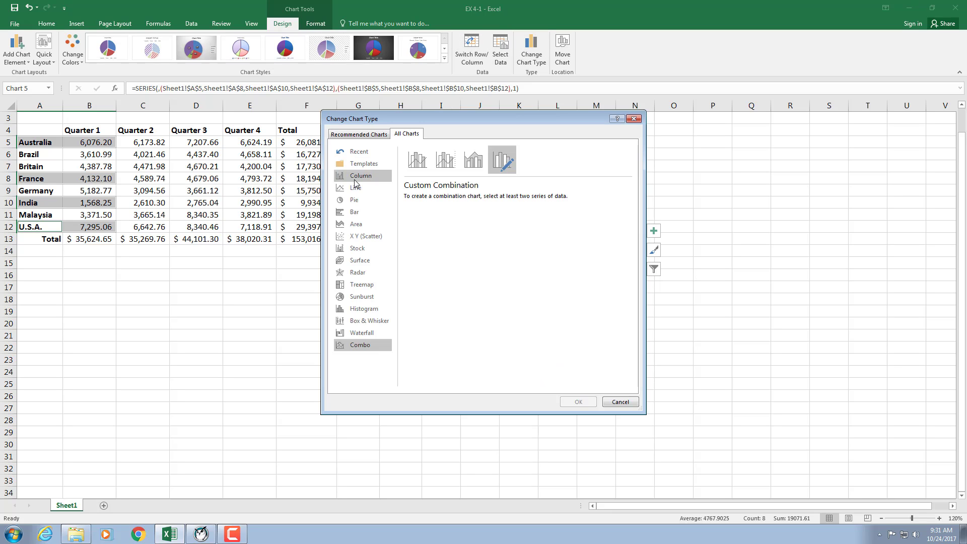
left_click(355, 200)
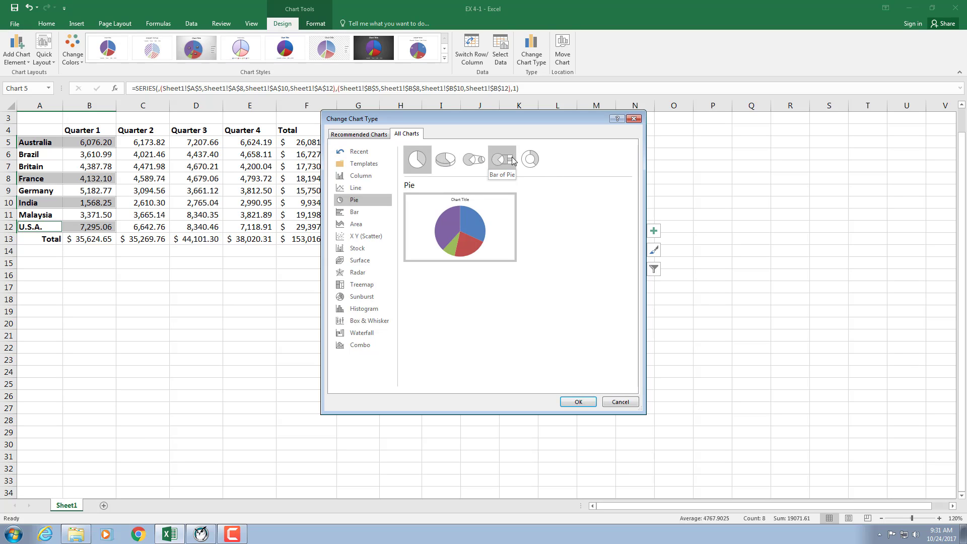
left_click(450, 161)
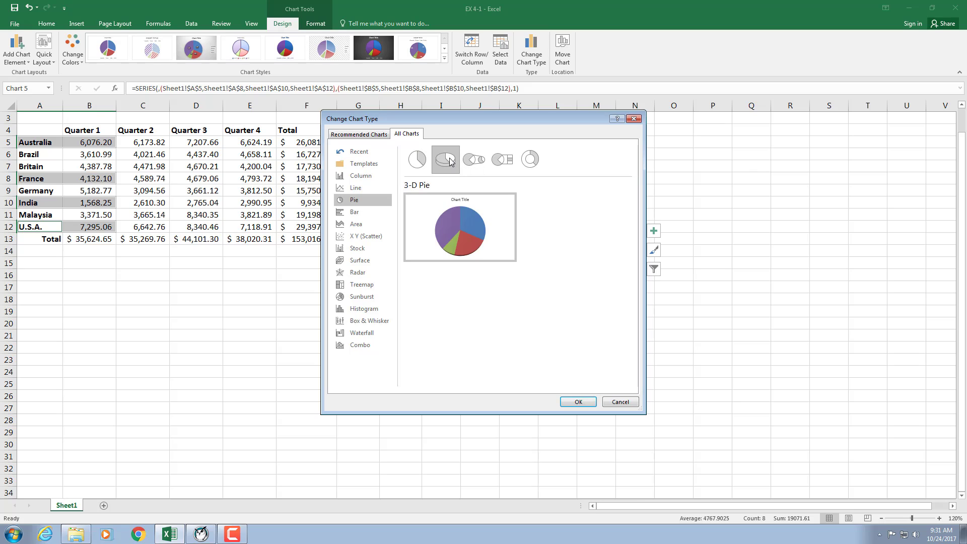
left_click(583, 403)
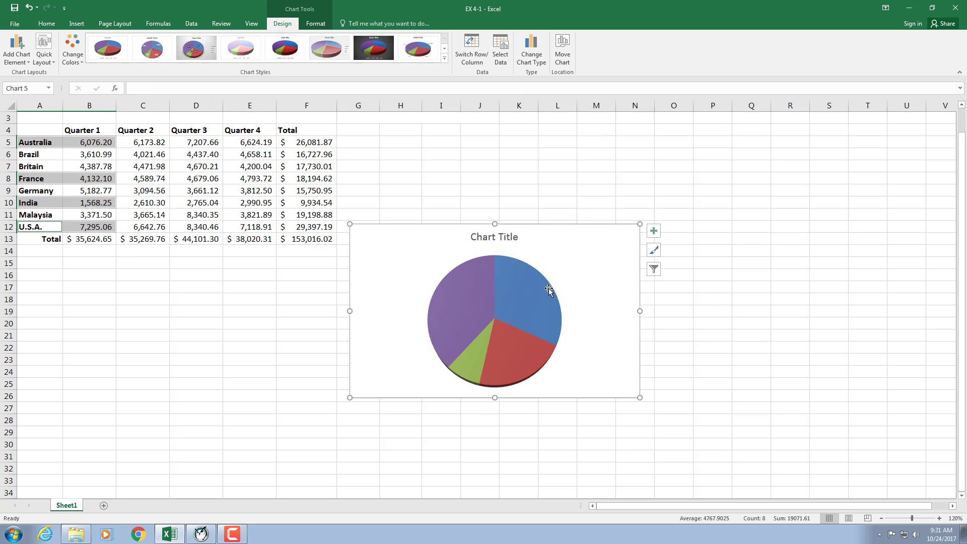
left_click(295, 52)
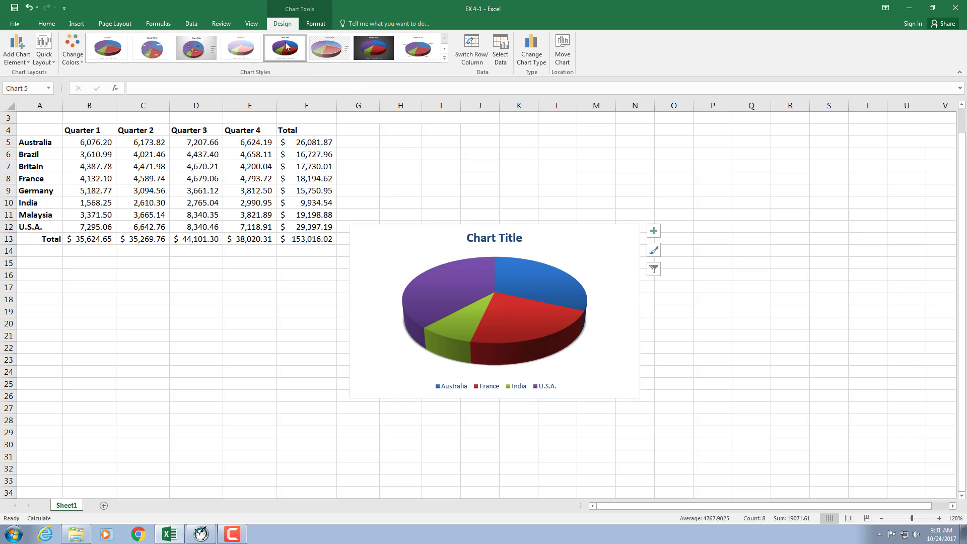
Step: Pull only the green India slice out of the 3-D pie, to a point explosion of about 61%
double_click(463, 323)
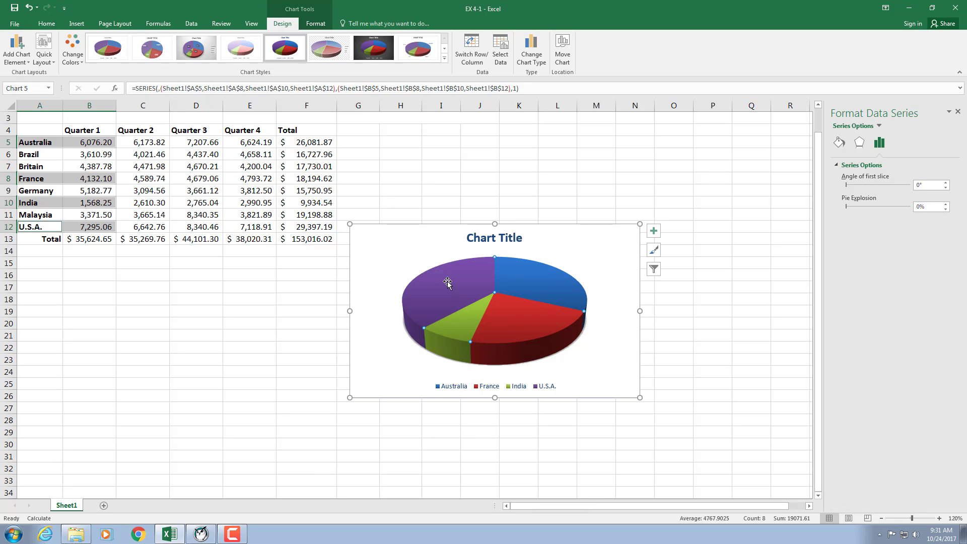
left_click(468, 327)
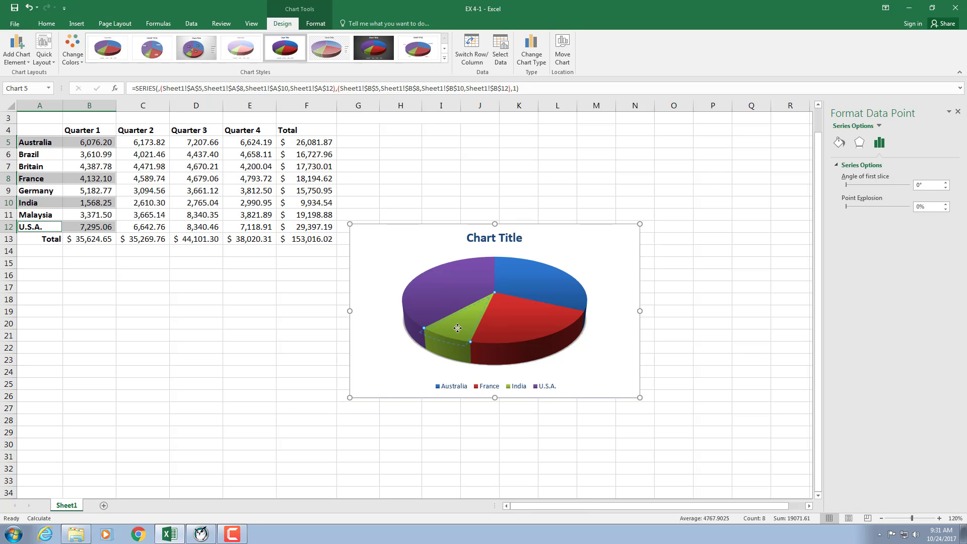
left_click_drag(458, 328, 440, 362)
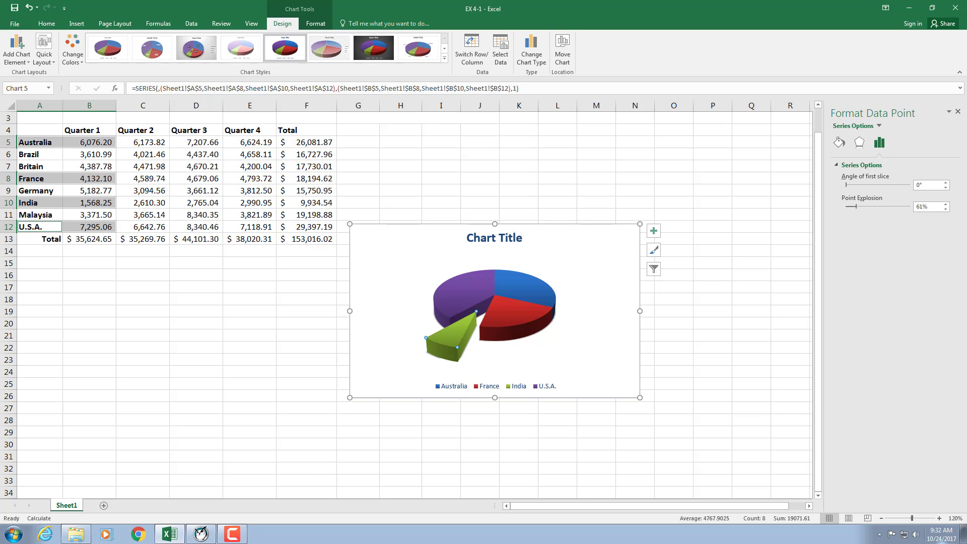
left_click(233, 534)
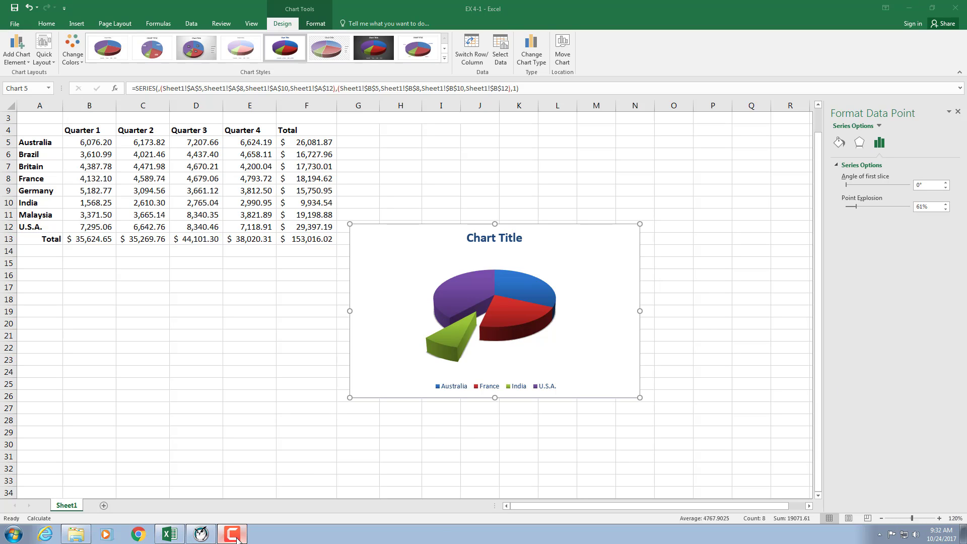